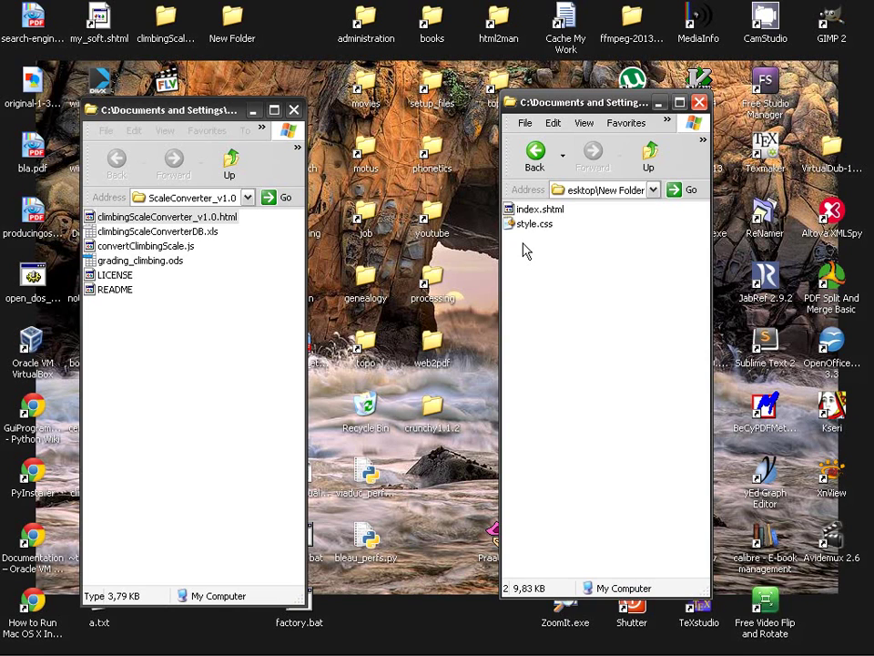
Step: Arrange the climbingScaleConverter_v1.0 folder and New Folder windows side by side
click(153, 32)
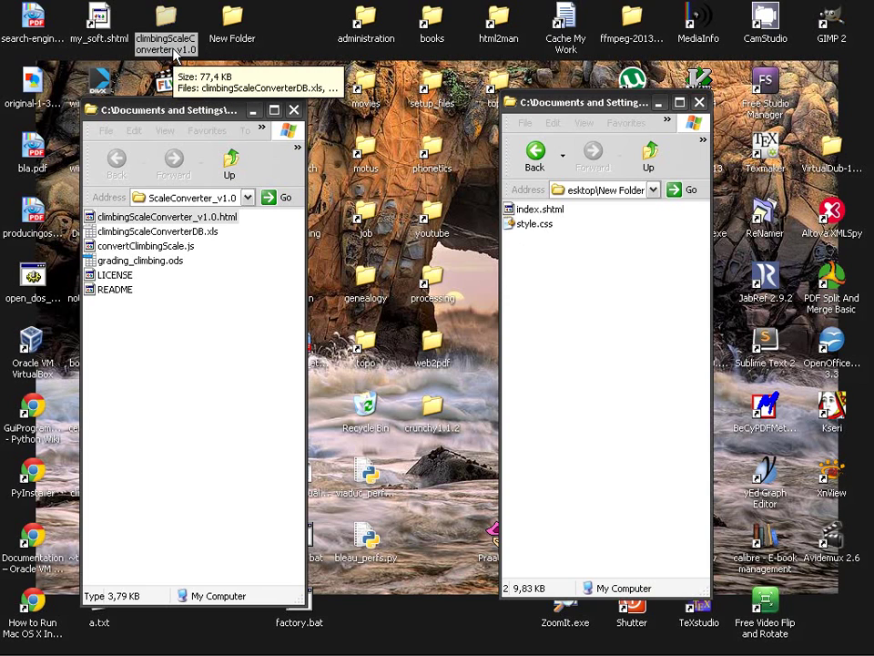
click(238, 289)
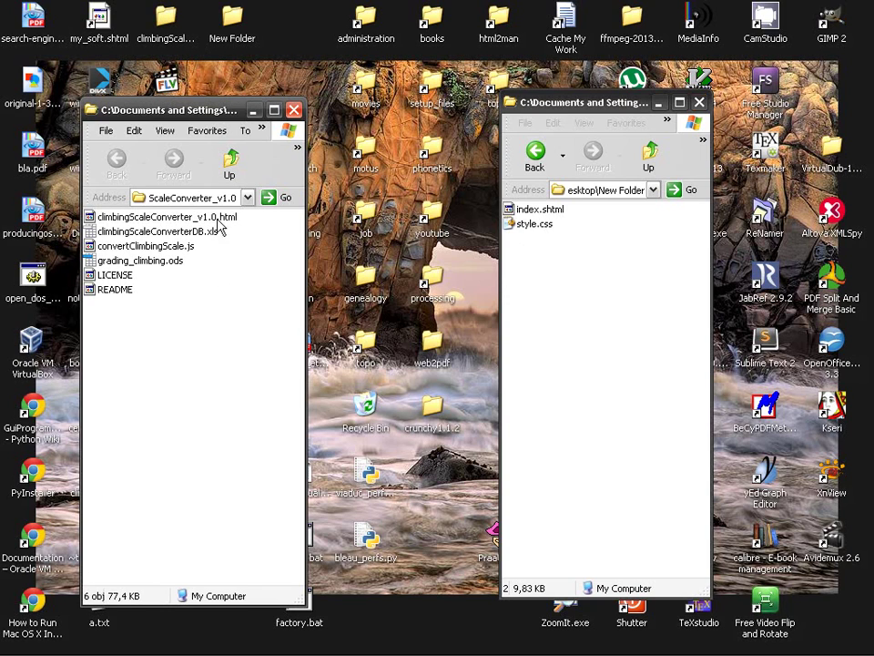
drag(210, 115, 205, 91)
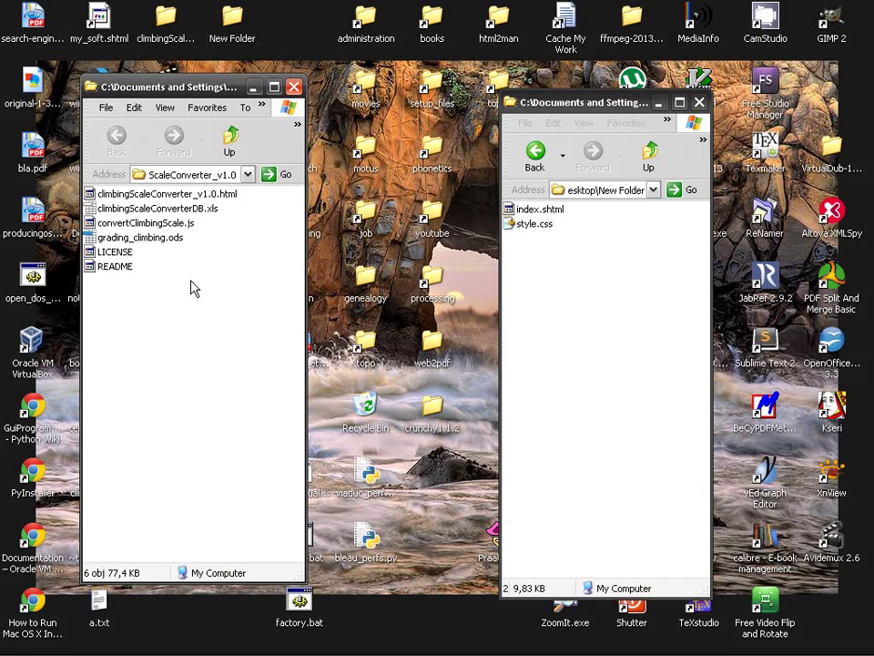
drag(601, 102, 548, 96)
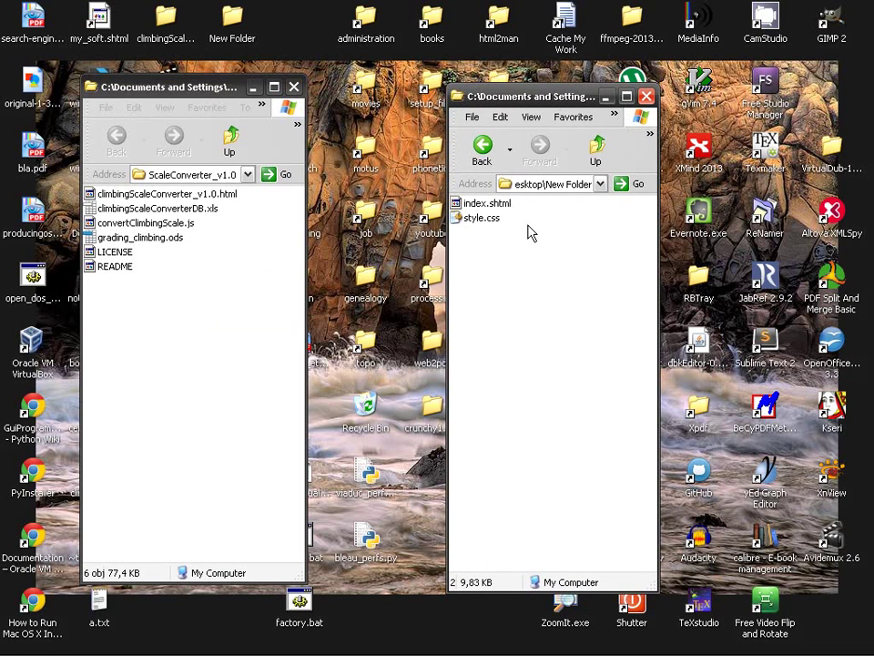
mouse_move(481, 217)
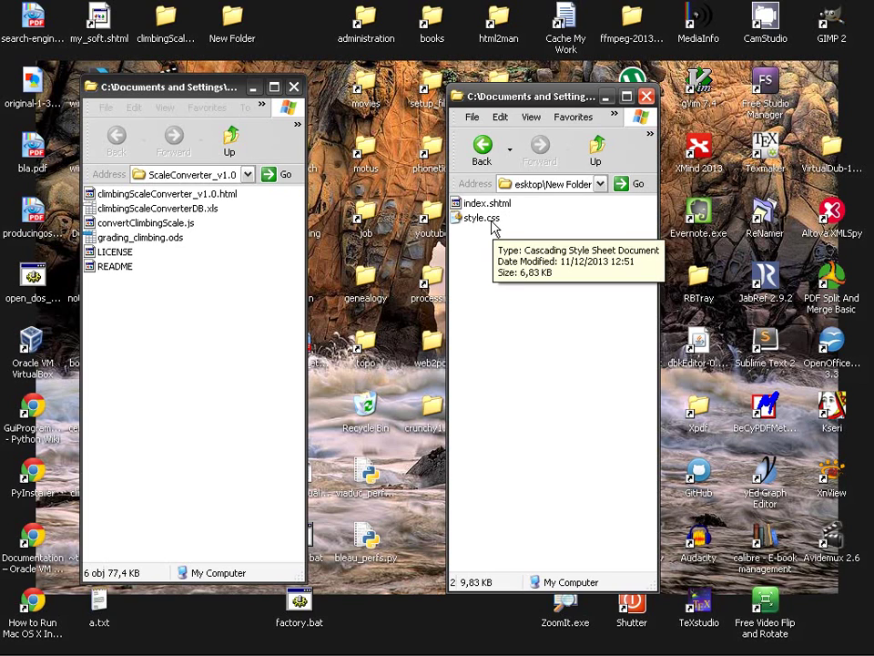
click(211, 269)
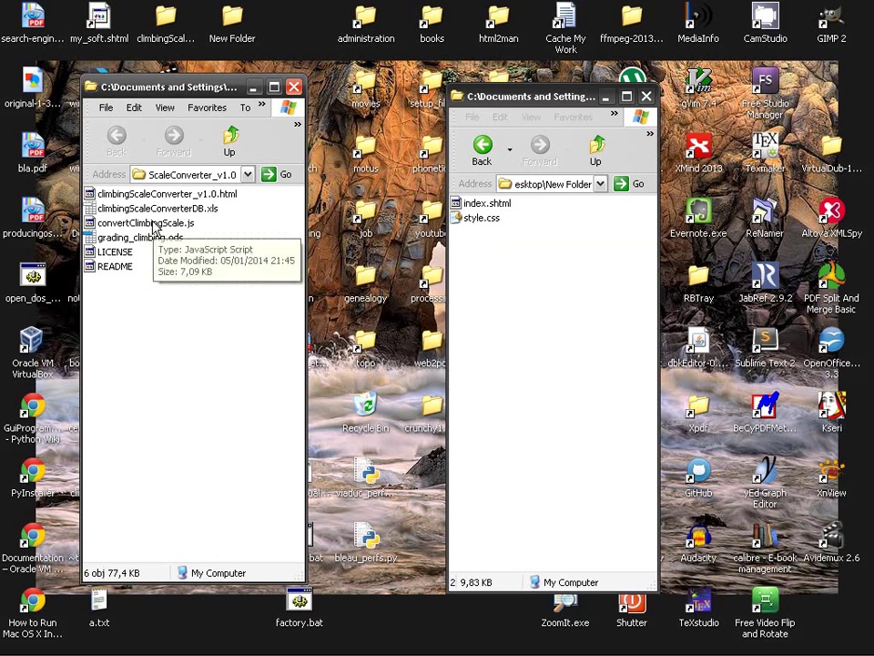
Step: Copy convertClimbingScale.js into New Folder and select index.shtml there
drag(155, 226, 164, 225)
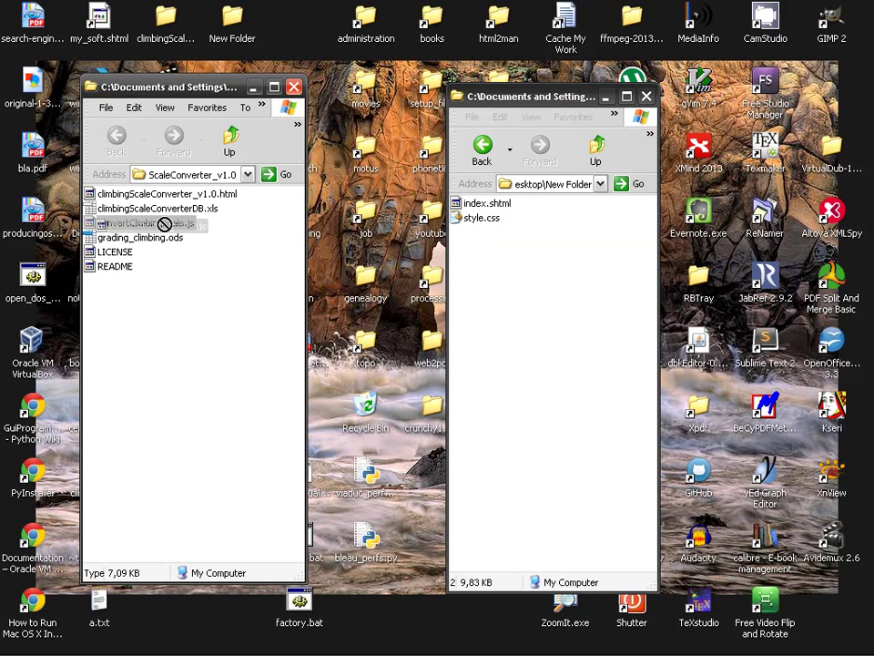
drag(165, 224, 527, 268)
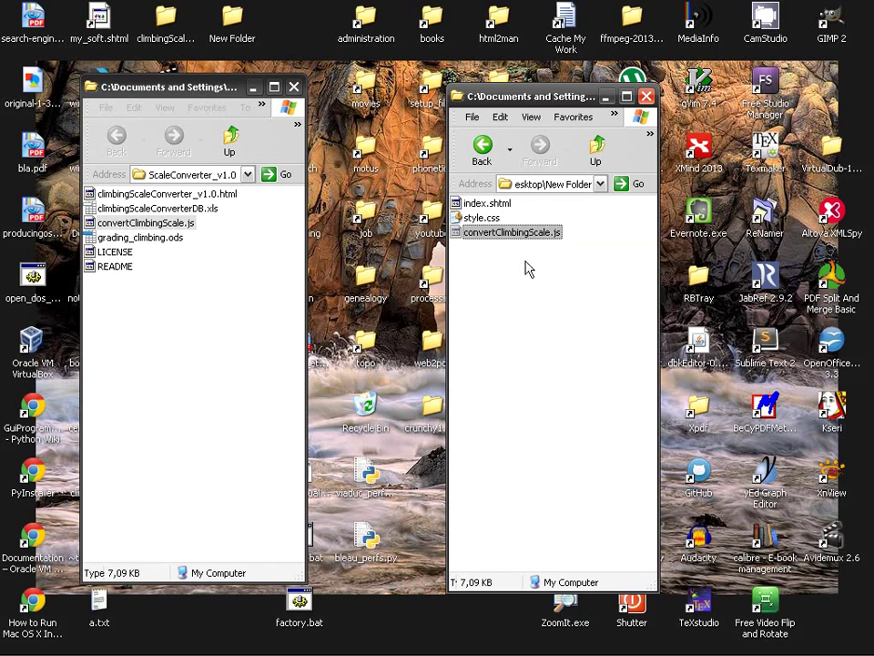
click(527, 268)
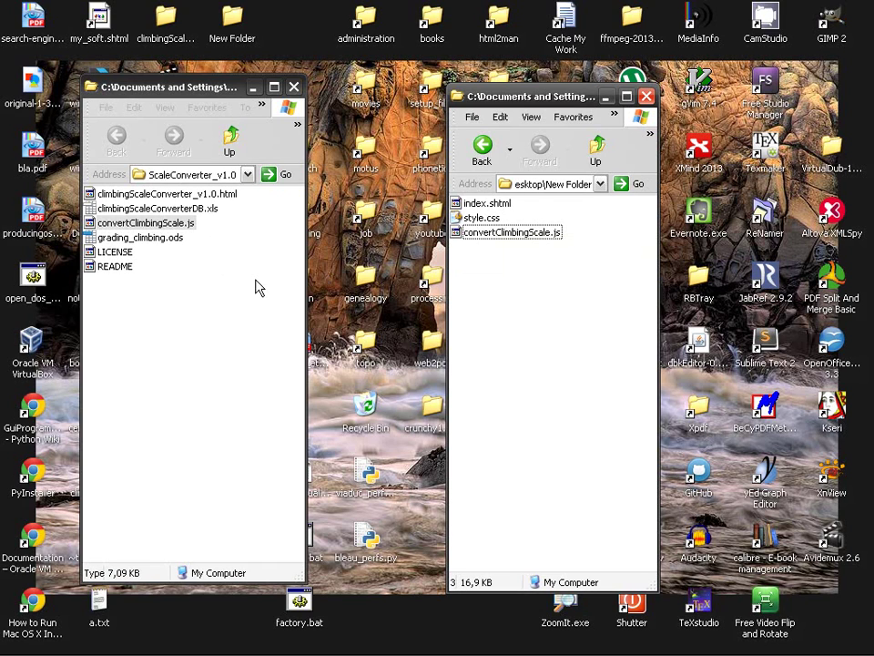
click(496, 204)
Step: Open index.shtml and climbingScaleConverter_v1.0.html in Notepad++, with the index.shtml tab placed last
right_click(497, 209)
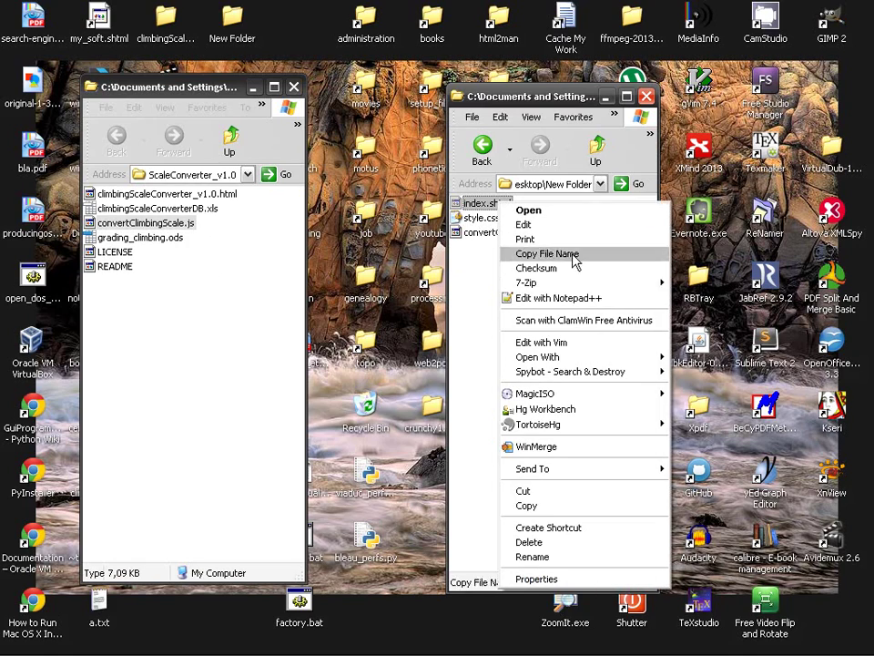
click(609, 301)
drag(361, 44, 401, 67)
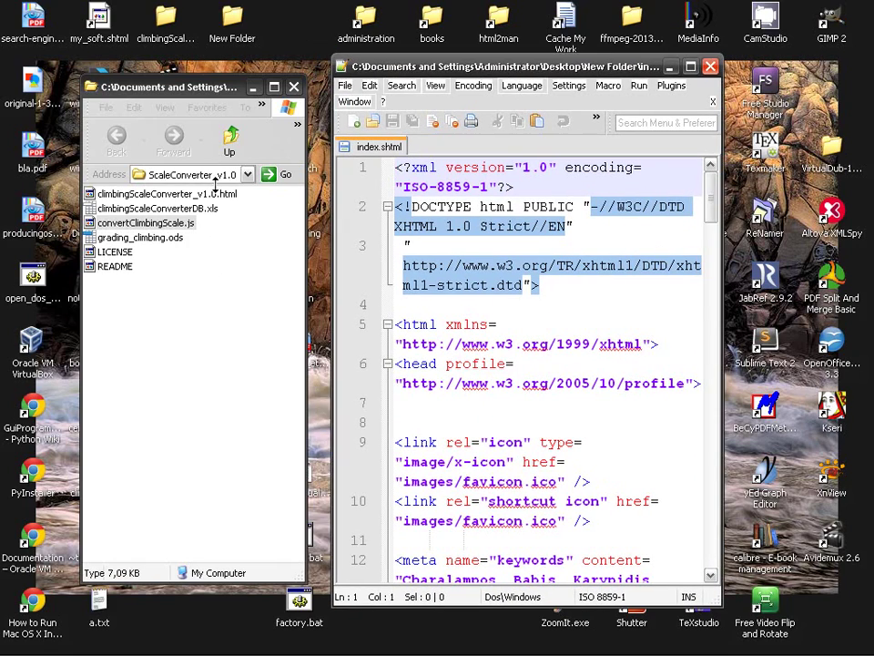
click(221, 195)
right_click(230, 208)
click(278, 295)
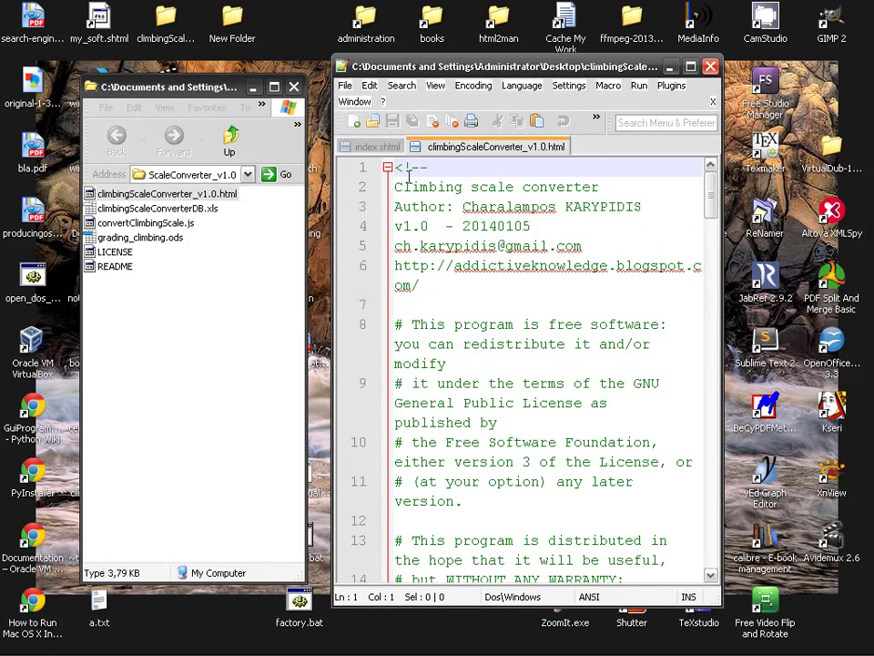
mouse_move(428, 57)
mouse_down()
mouse_move(426, 108)
mouse_move(618, 92)
mouse_up()
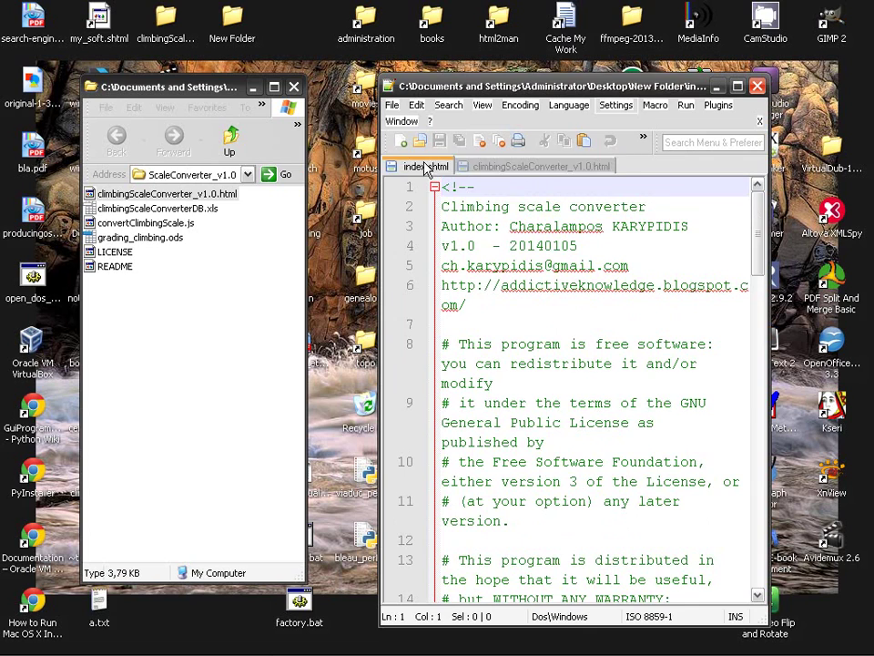
drag(412, 169, 576, 173)
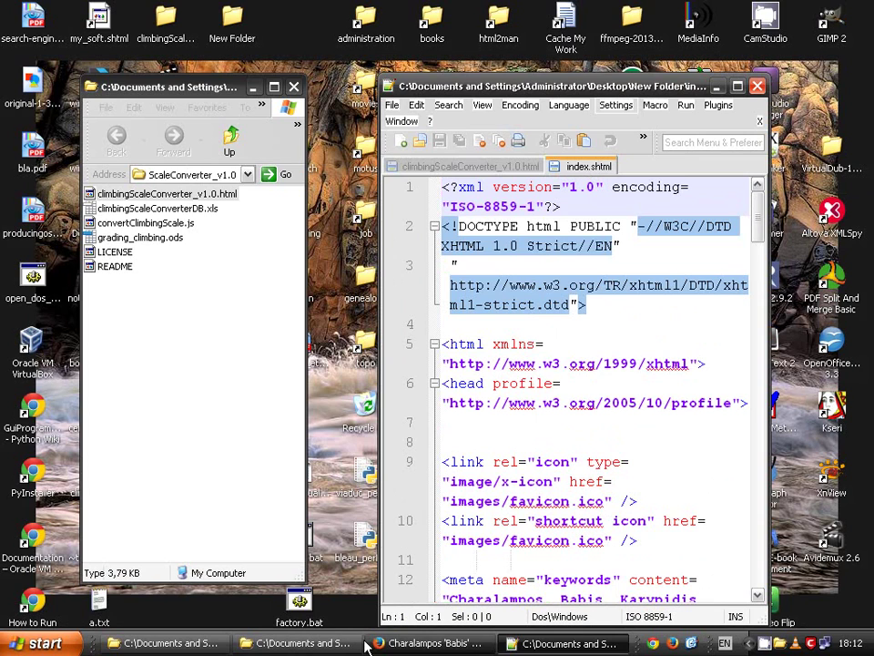
Step: Reload index.shtml in Firefox to check it, then minimize Firefox
click(421, 641)
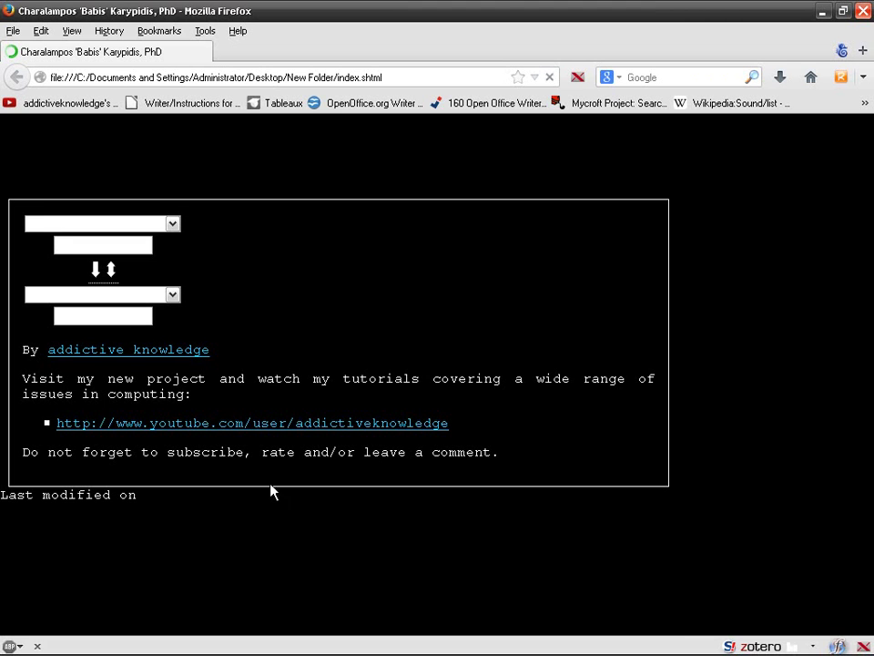
key(F5)
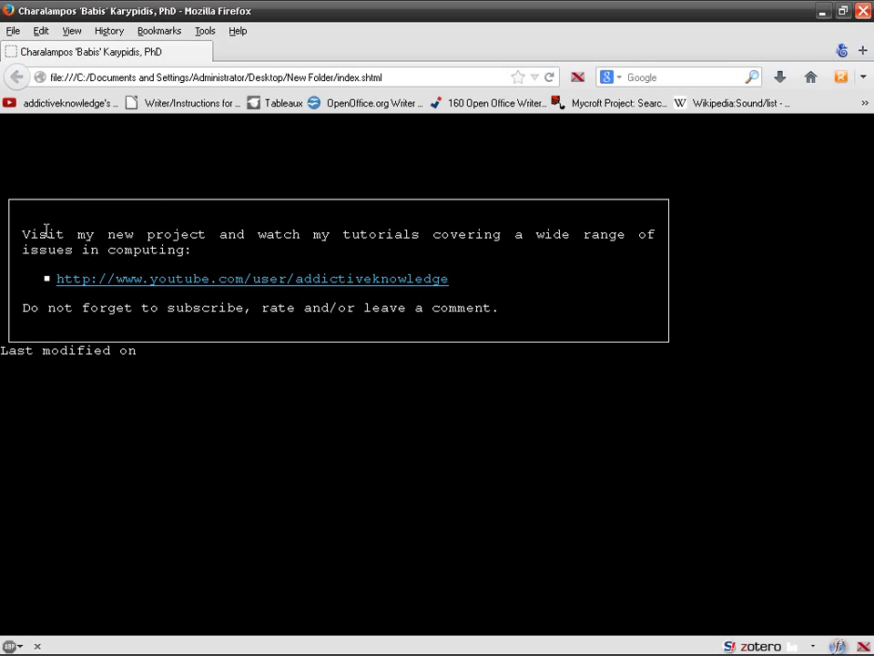
drag(23, 234, 195, 264)
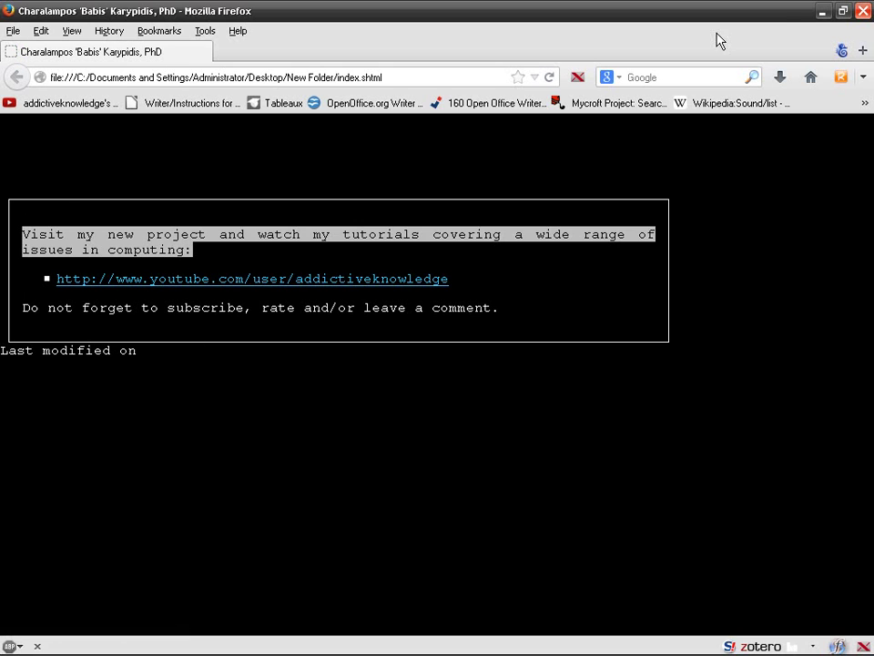
click(820, 11)
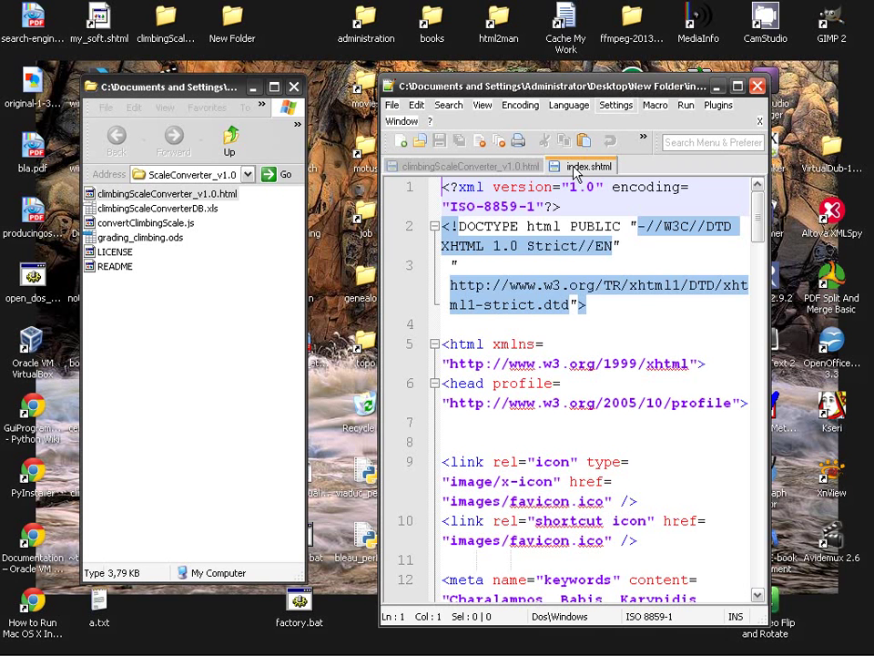
Step: In climbingScaleConverter_v1.0.html, select the <script src="convertClimbingScale.js"> line near line 43
click(487, 166)
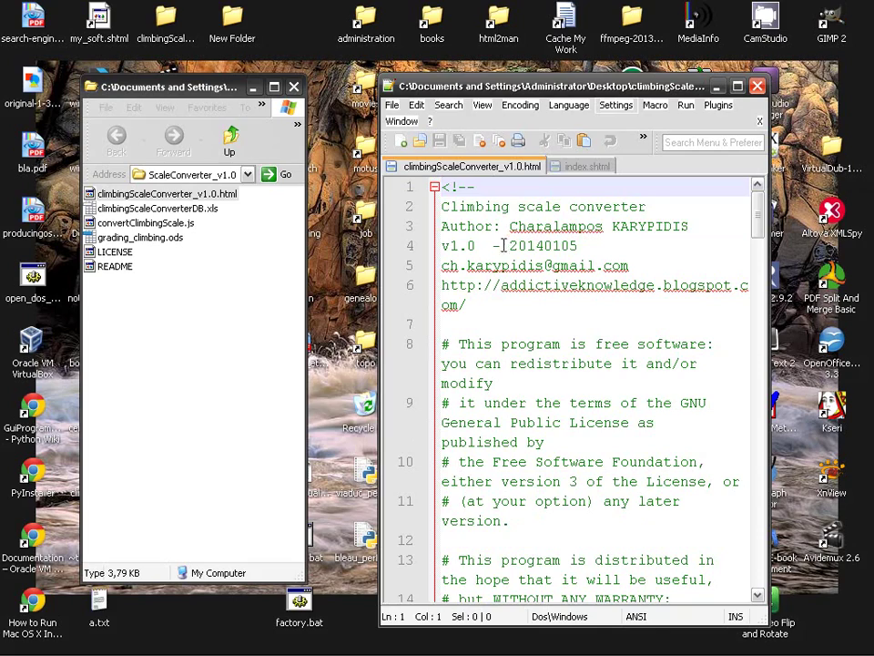
drag(461, 84, 410, 84)
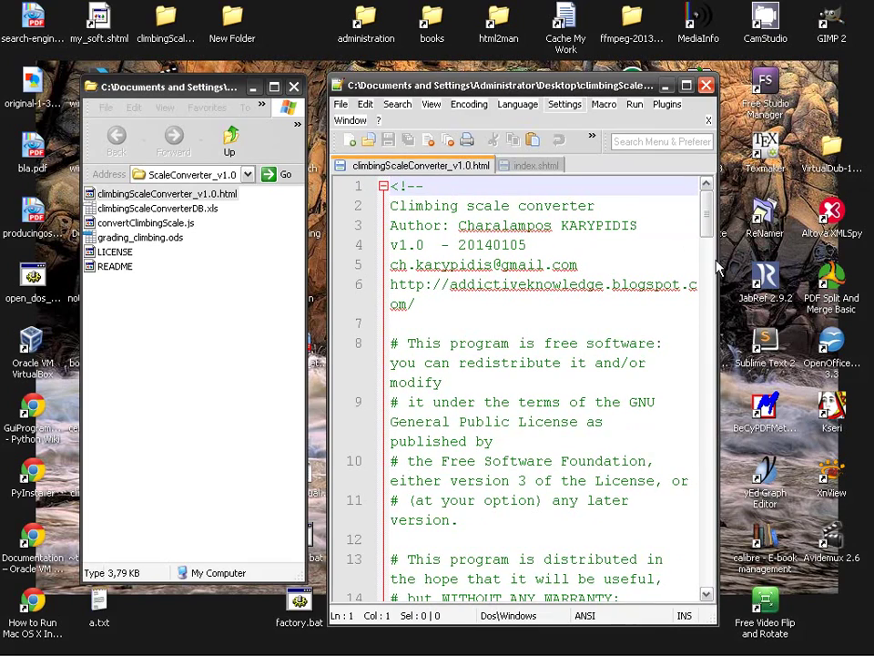
drag(719, 266, 845, 267)
scroll(565, 362, down, 4)
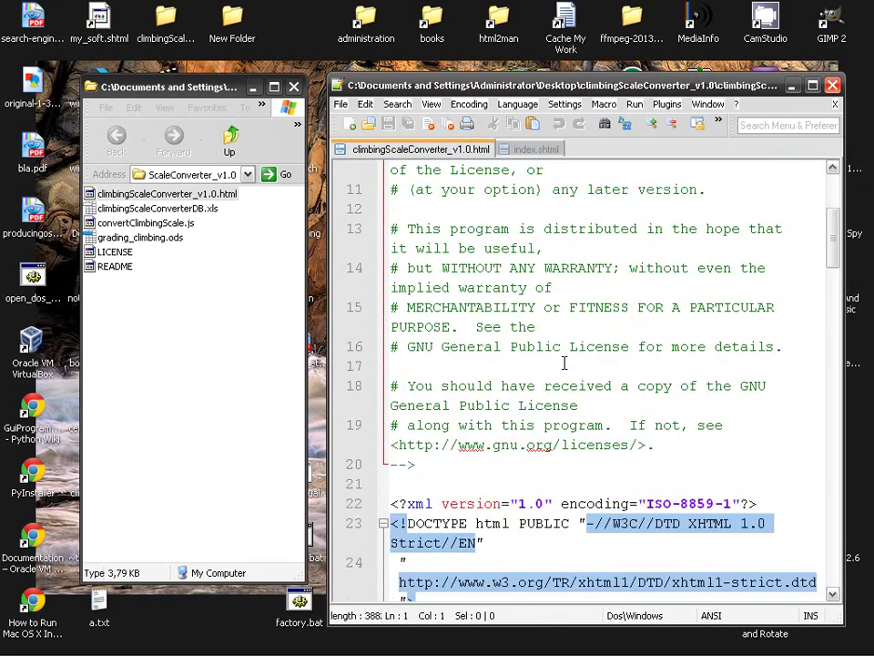
scroll(565, 363, down, 7)
scroll(564, 364, up, 1)
scroll(509, 337, down, 2)
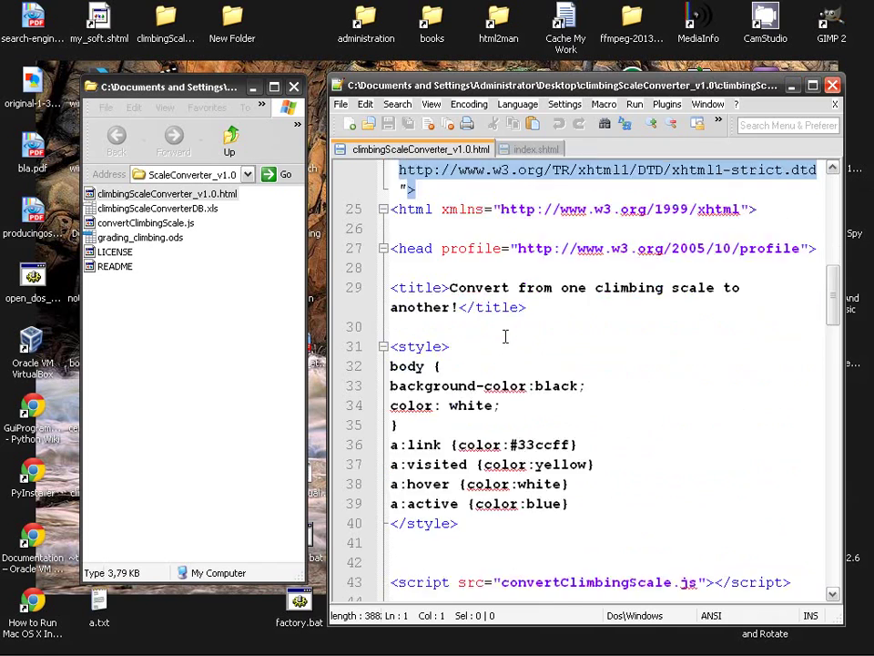
scroll(506, 337, down, 3)
drag(796, 410, 367, 398)
key(ctrl+c)
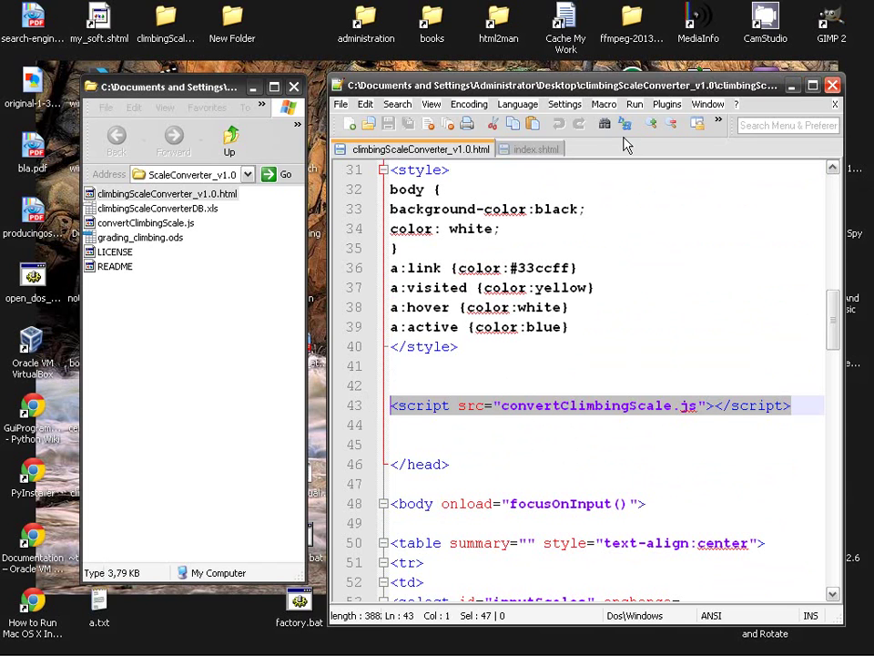
drag(500, 83, 193, 73)
Step: Move New Folder aside and bring up index.shtml's head section in Notepad++
click(616, 102)
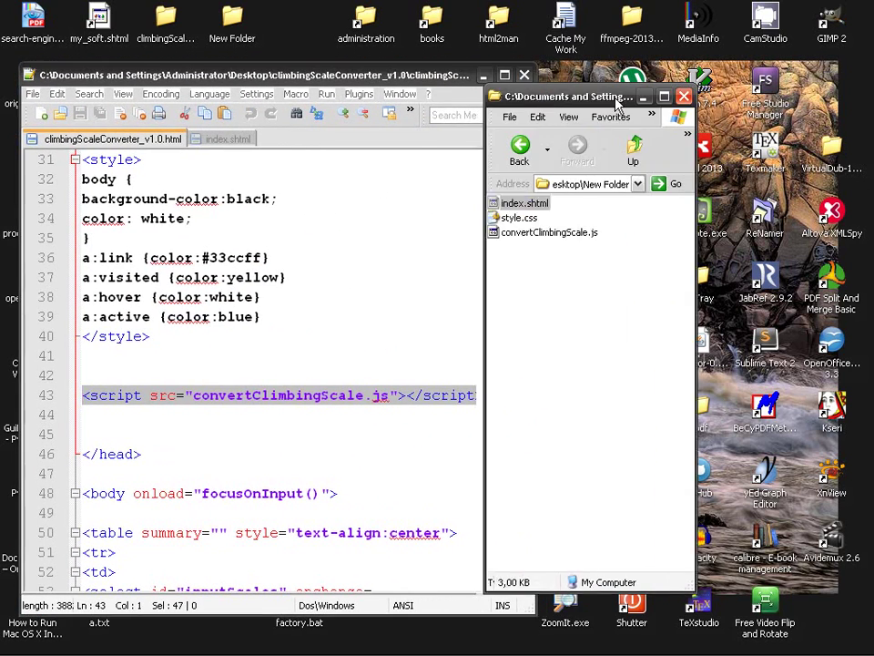
drag(616, 102, 707, 100)
click(259, 73)
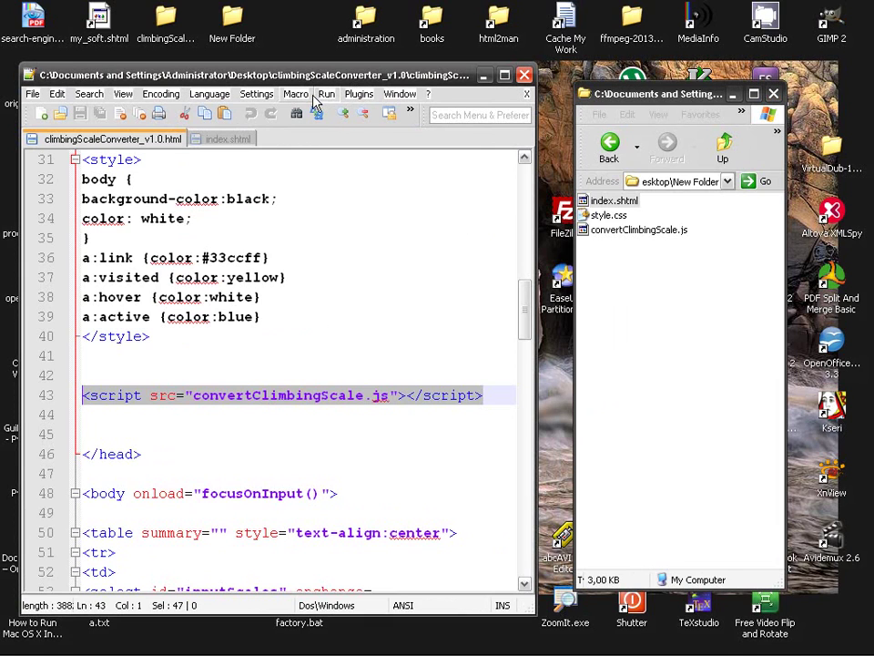
click(228, 139)
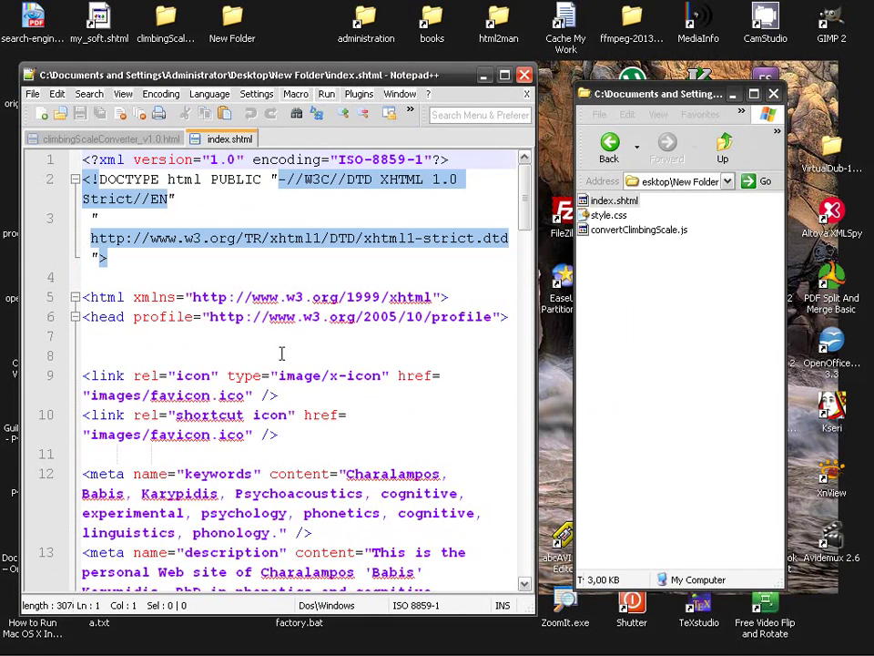
scroll(282, 353, down, 5)
scroll(281, 353, down, 3)
scroll(281, 353, down, 1)
scroll(281, 353, down, 5)
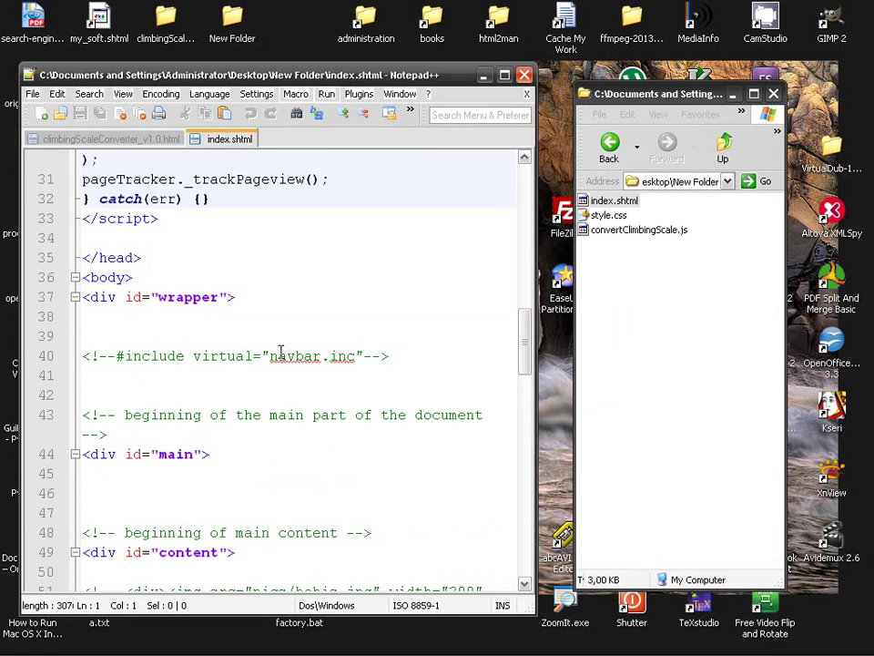
Step: Paste the convertClimbingScale.js script line just before </head> and save index.shtml
click(201, 234)
key(Return)
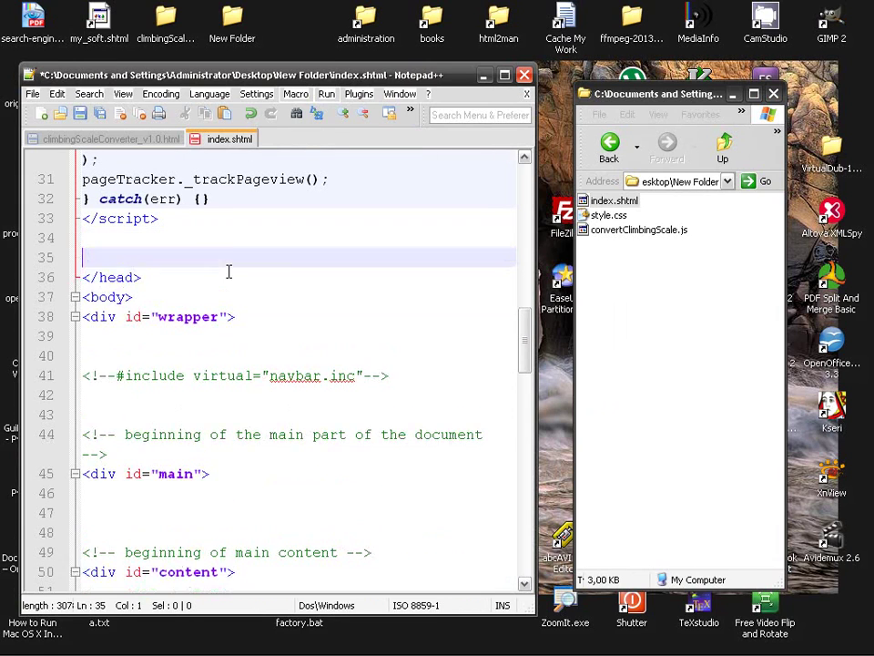
key(Return)
key(Return)
key(Up)
key(Up)
key(ctrl+v)
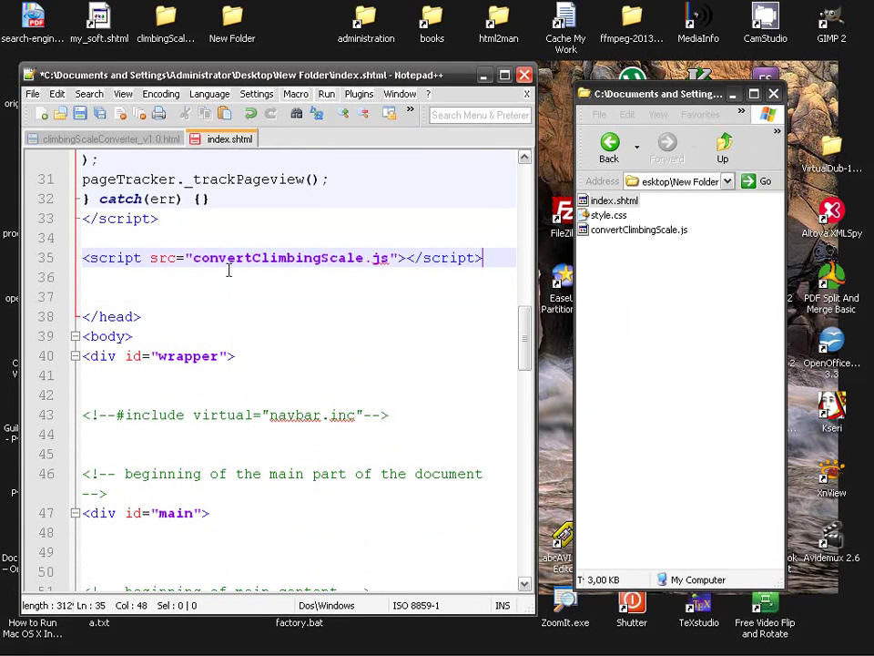
key(Delete)
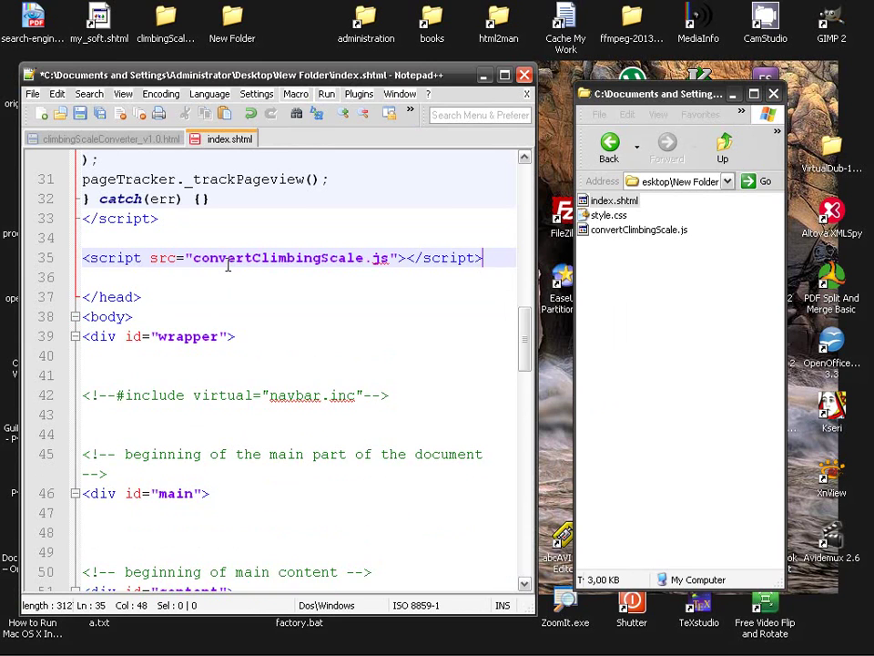
scroll(228, 264, up, 1)
scroll(277, 368, up, 1)
key(ctrl+s)
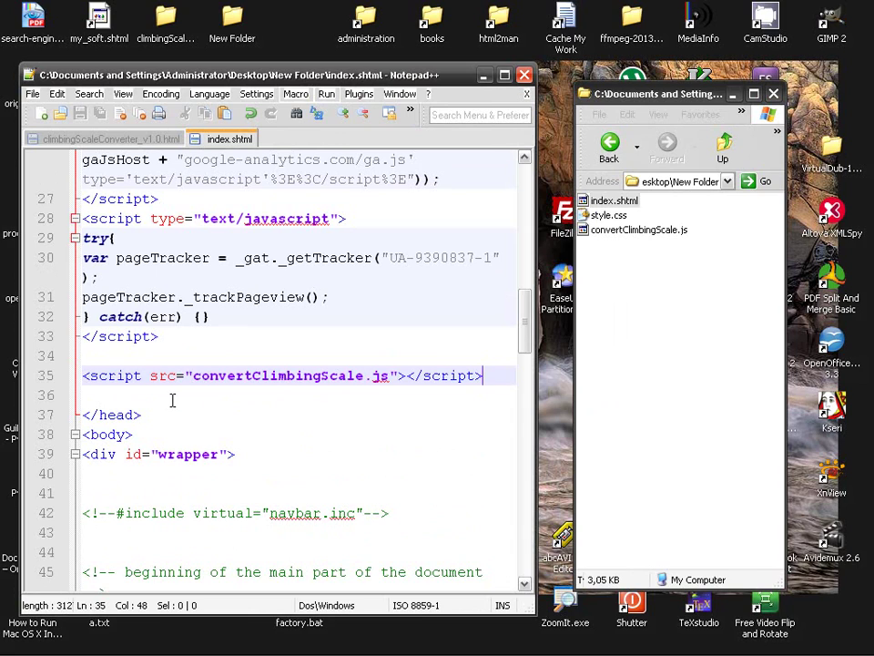
Step: Select the closing head tag, then the script file name in the src attribute
drag(154, 412, 57, 416)
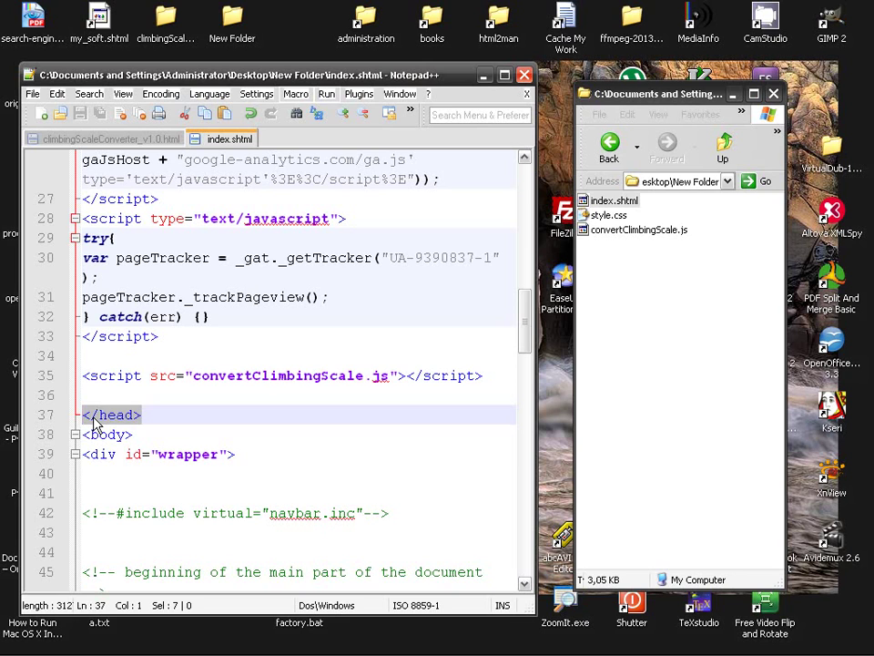
click(130, 145)
key(ctrl+Tab)
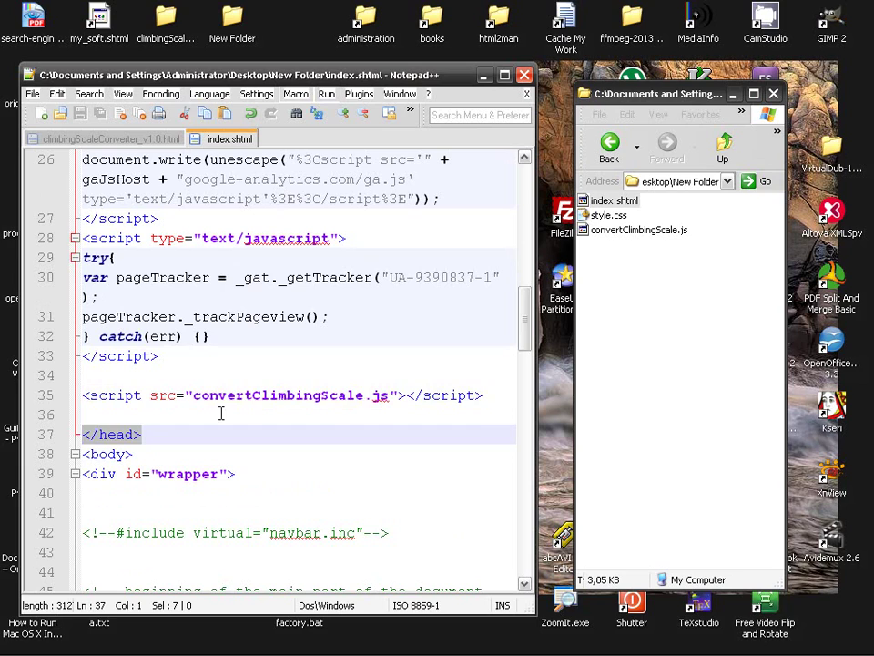
click(220, 413)
drag(193, 395, 390, 394)
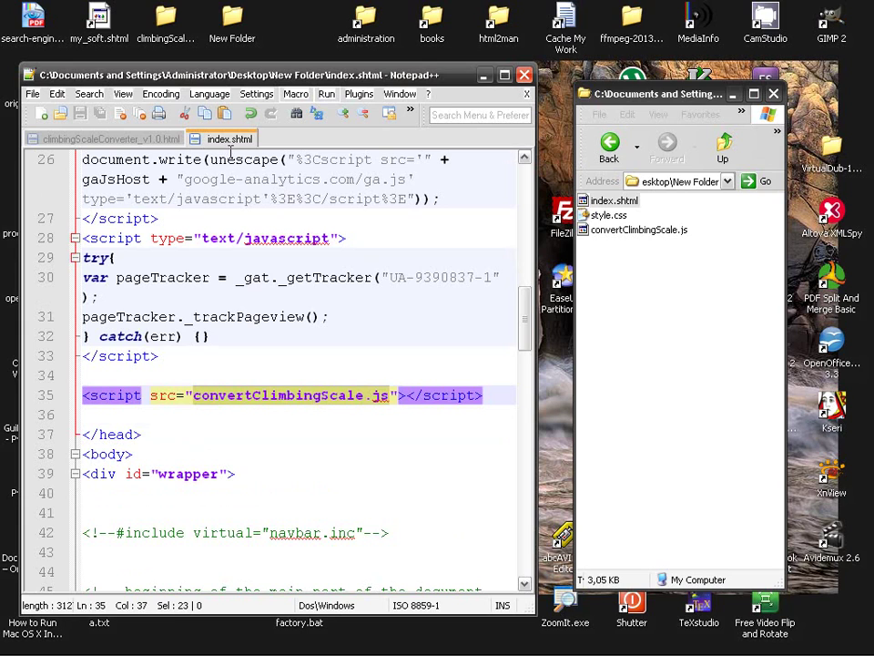
right_click(616, 271)
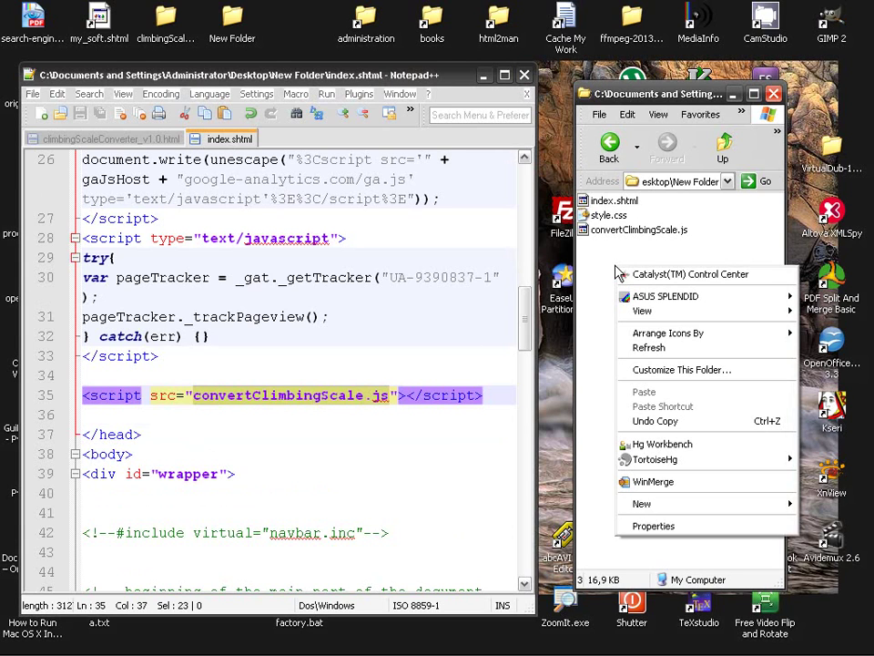
text(wf)
text(scri)
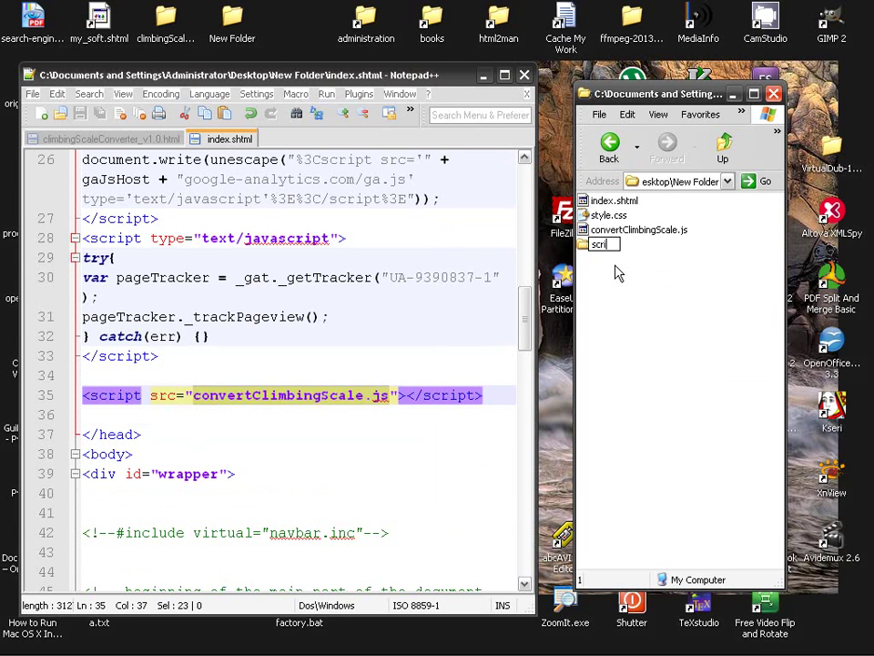
text(pts)
key(Return)
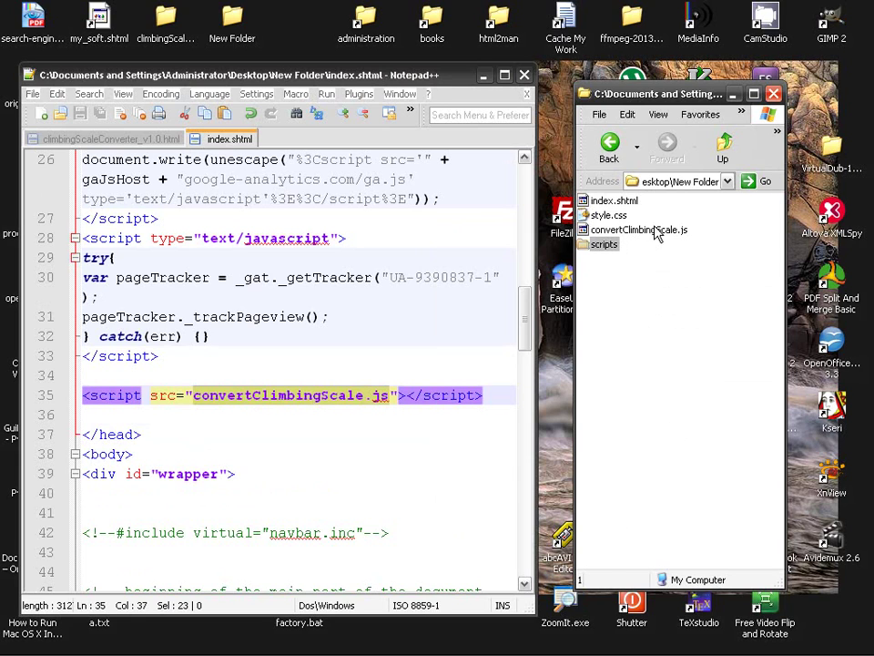
drag(651, 230, 604, 244)
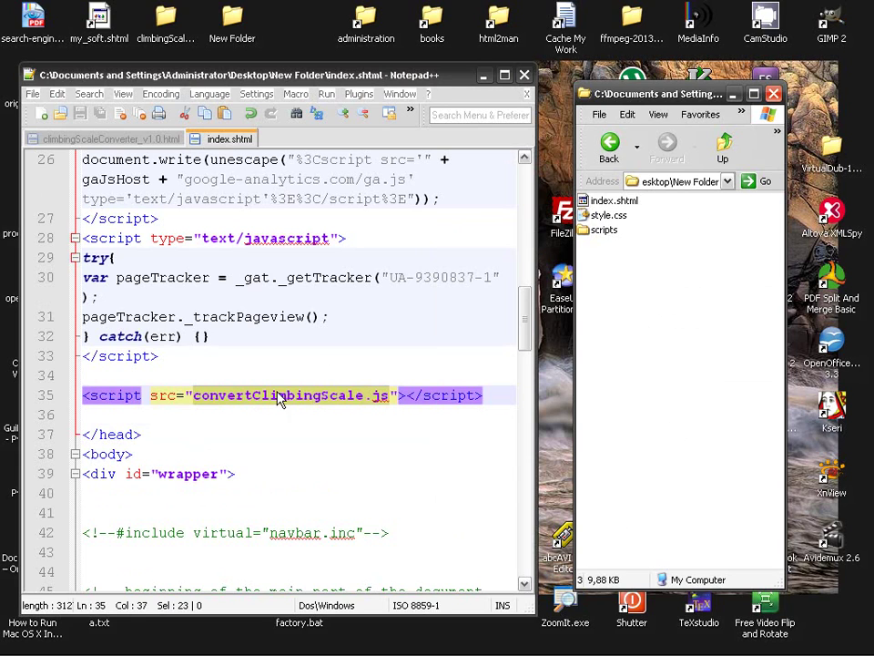
click(193, 395)
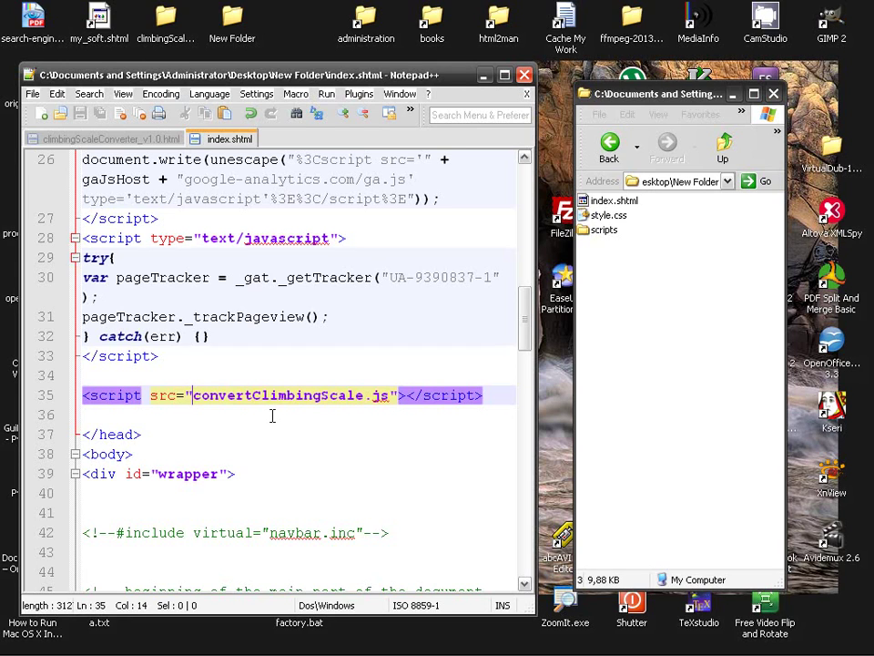
text(scripts)
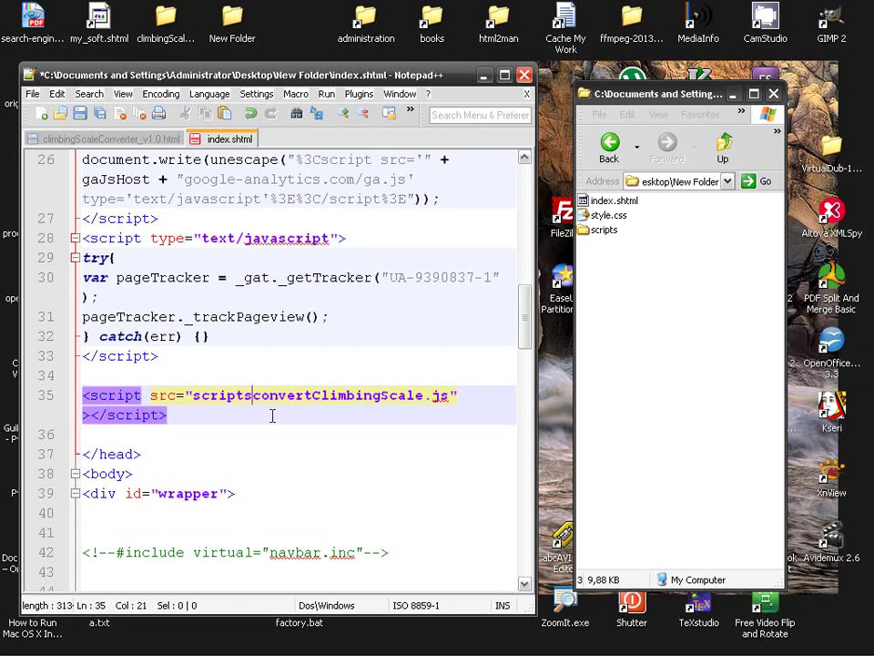
text(/)
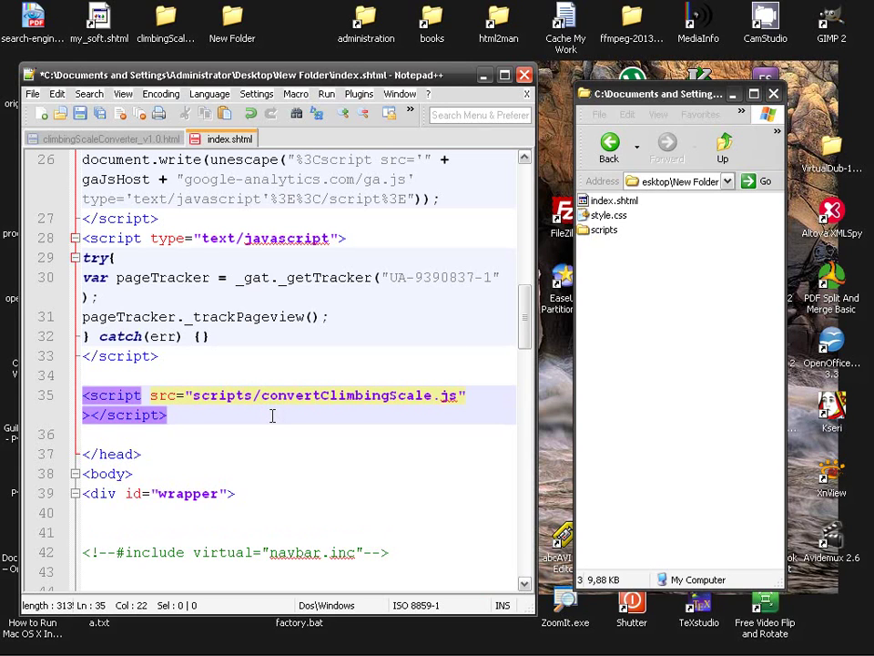
key(shift+Left)
key(ctrl+shift+Left)
key(Delete)
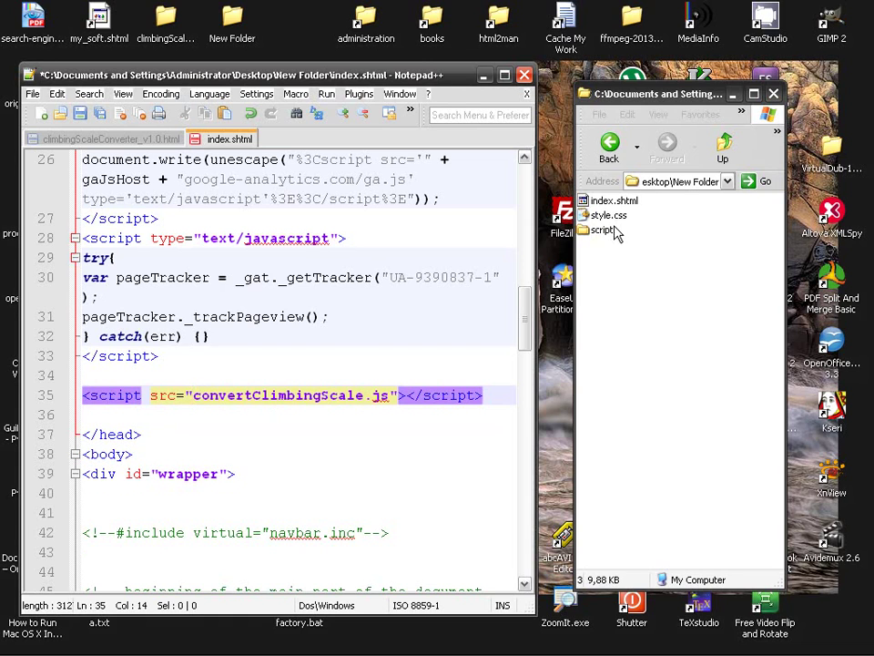
double_click(608, 231)
key(BackSpace)
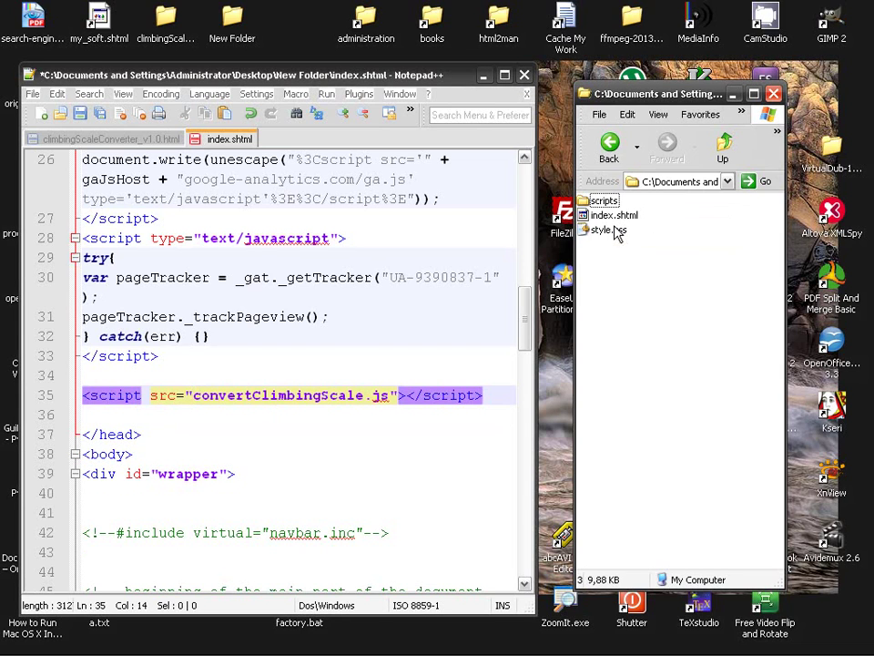
key(Delete)
click(423, 450)
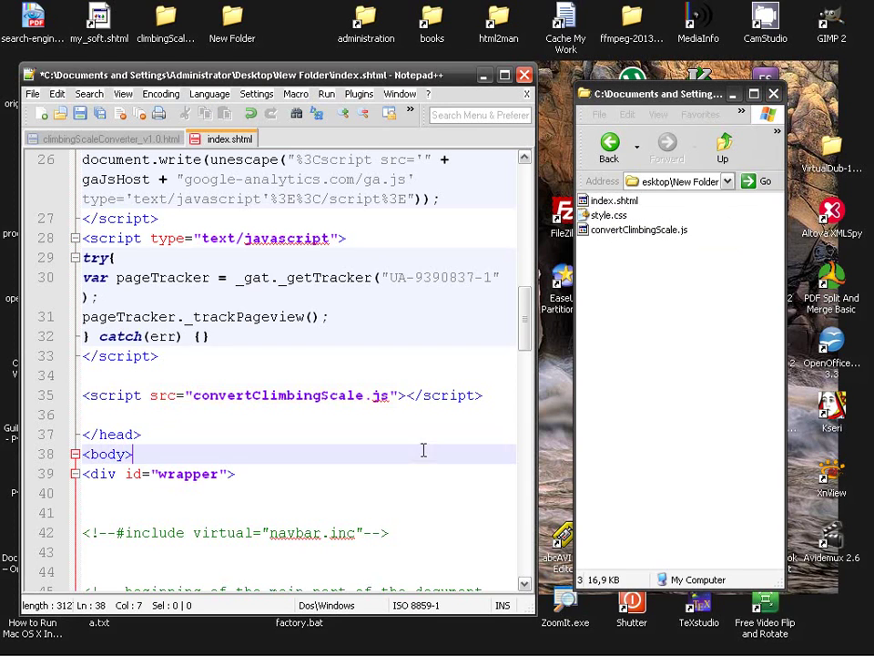
Step: Save index.shtml, reload it in Firefox, then minimize and show the converter source
key(ctrl+s)
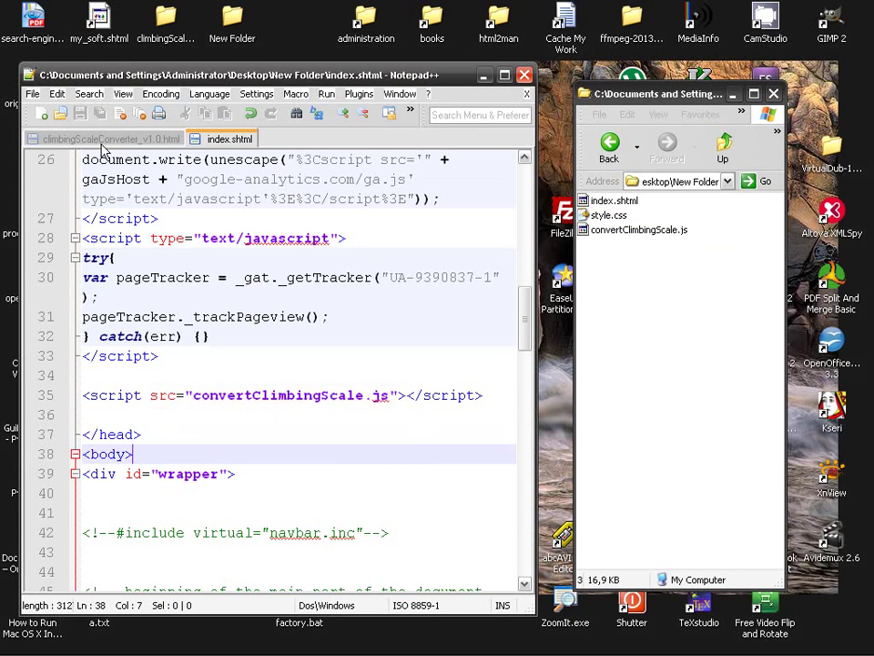
click(428, 642)
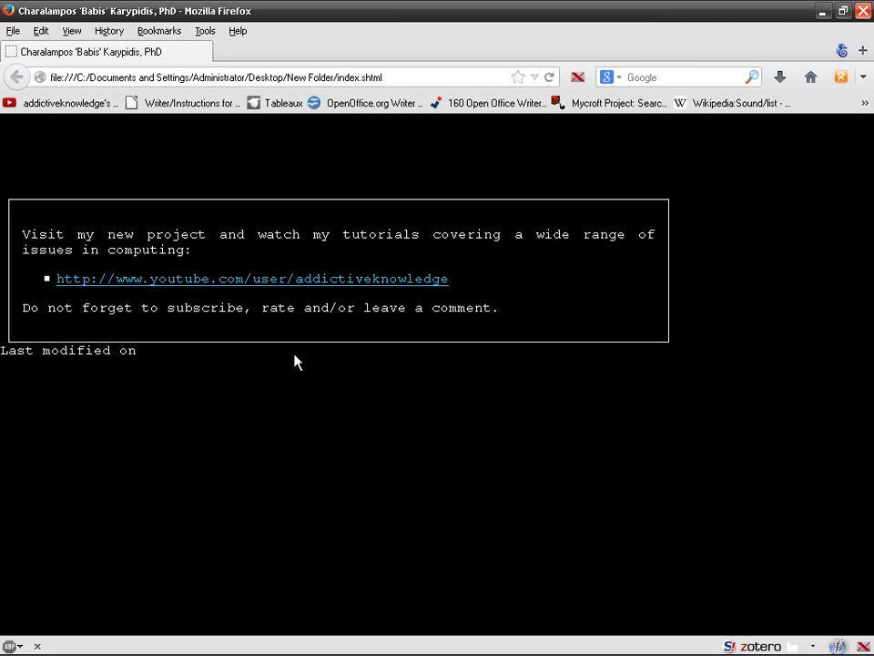
click(549, 77)
click(822, 10)
click(101, 138)
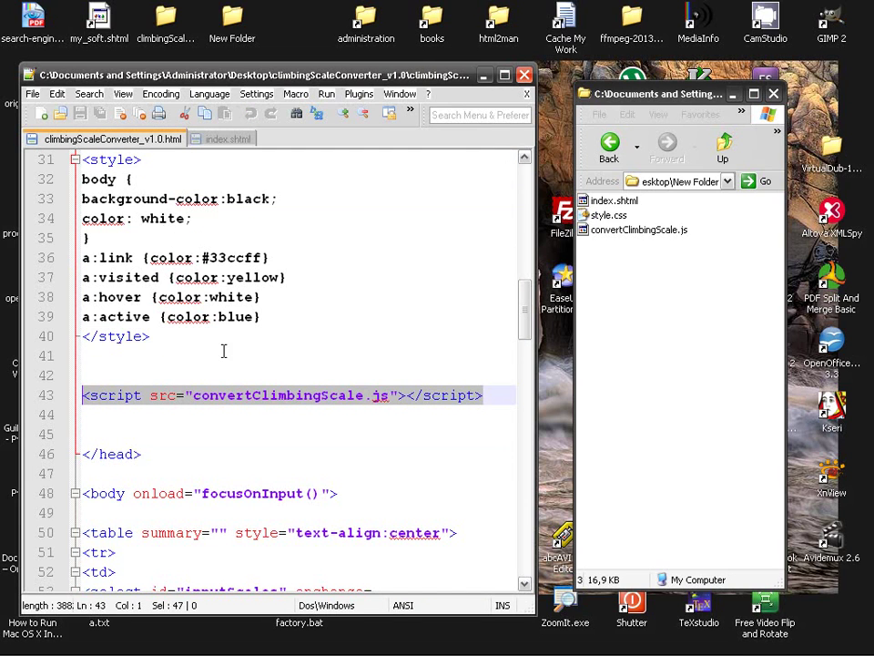
Step: Copy the converter's form table through the credit paragraph (lines 50–117), then return to index.shtml
scroll(223, 350, down, 6)
scroll(226, 356, up, 1)
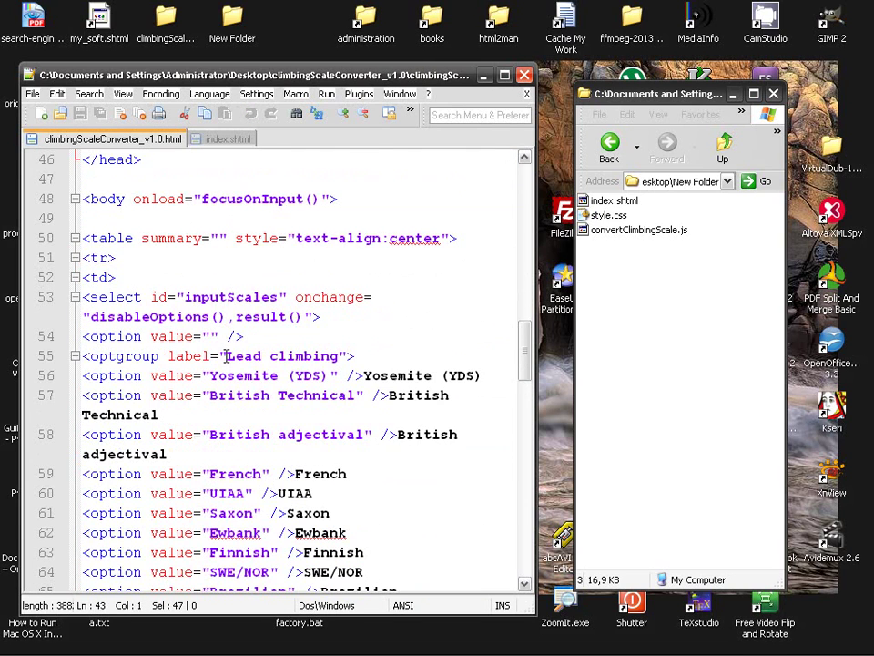
click(85, 198)
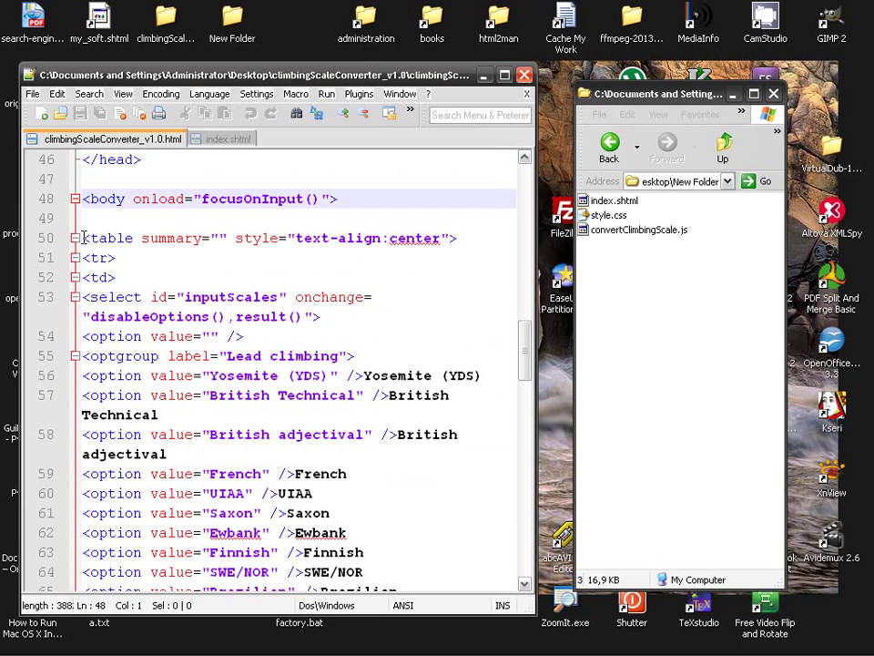
mouse_move(84, 238)
mouse_down()
mouse_move(155, 283)
mouse_move(196, 336)
mouse_up()
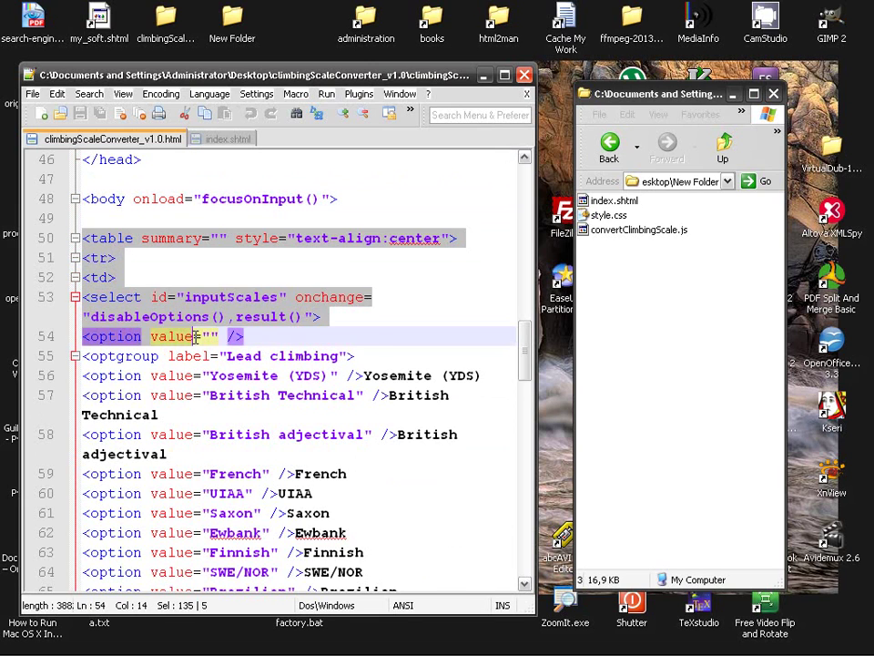
scroll(196, 336, down, 4)
scroll(195, 336, down, 3)
scroll(196, 336, down, 6)
scroll(196, 336, down, 6)
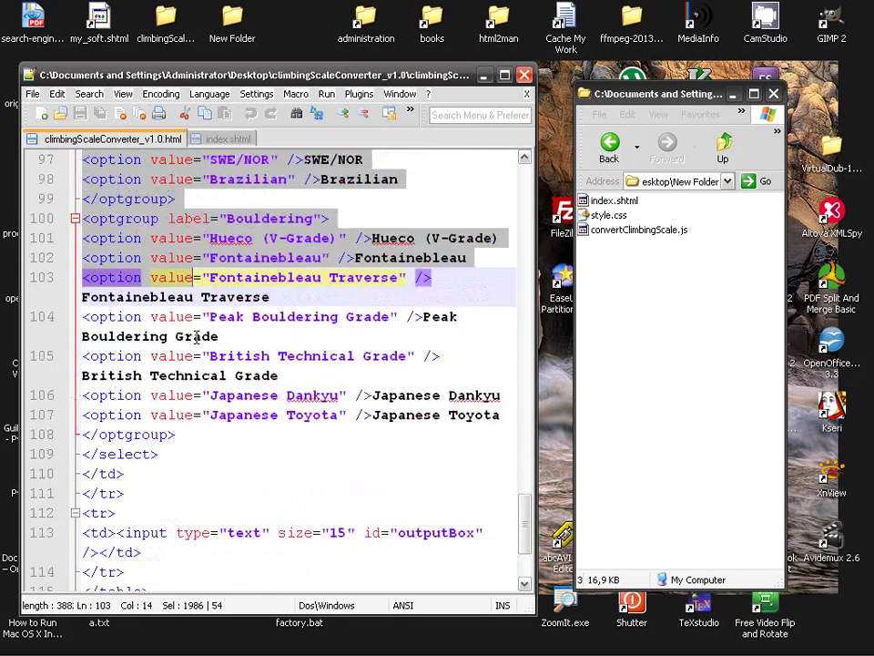
scroll(196, 336, down, 3)
mouse_move(195, 338)
mouse_down()
mouse_move(273, 515)
mouse_move(338, 517)
mouse_up()
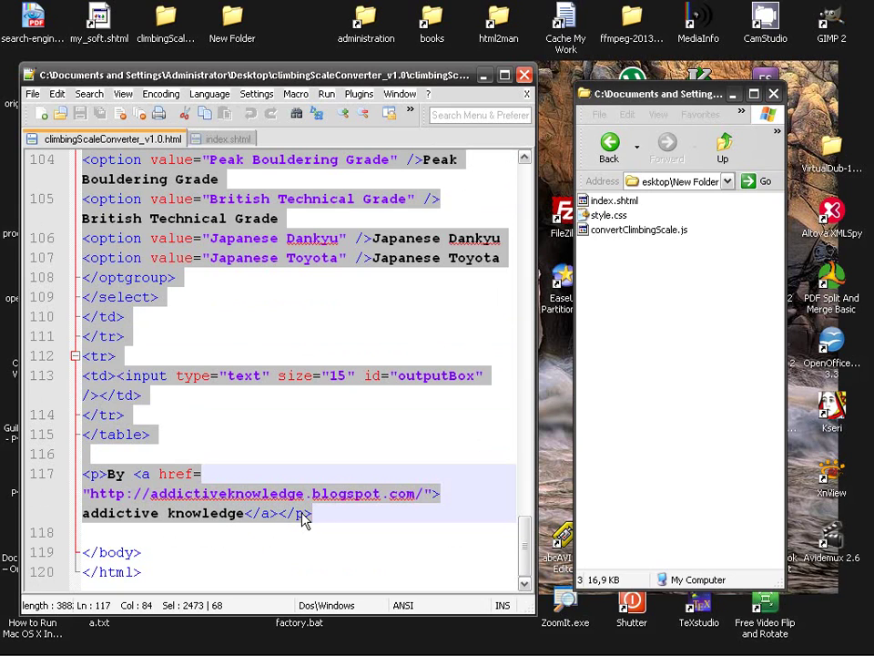
click(227, 140)
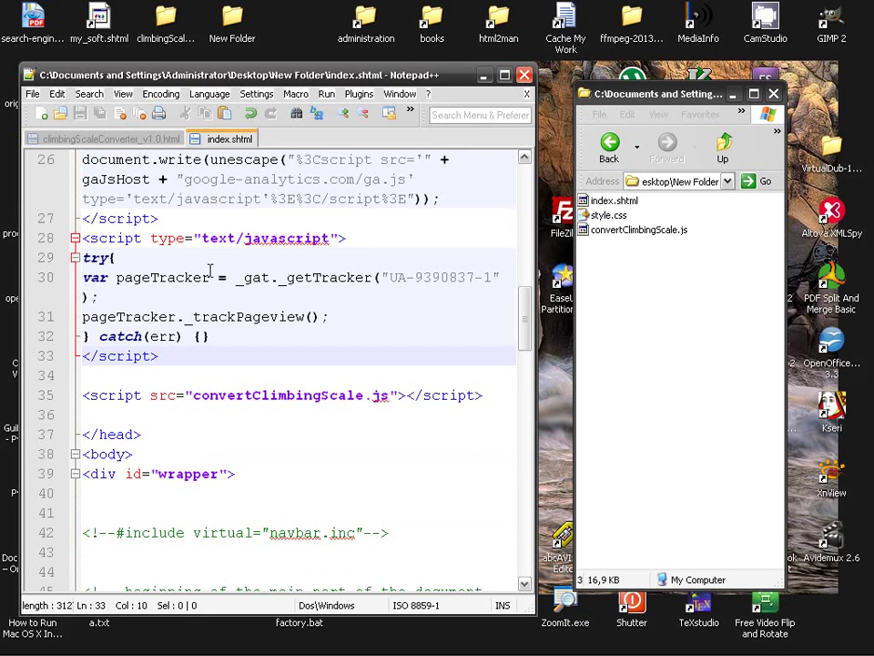
Step: Add a blank line above the navbar include and check the subscribe sentence in Firefox
scroll(220, 406, down, 1)
scroll(220, 406, down, 2)
click(157, 278)
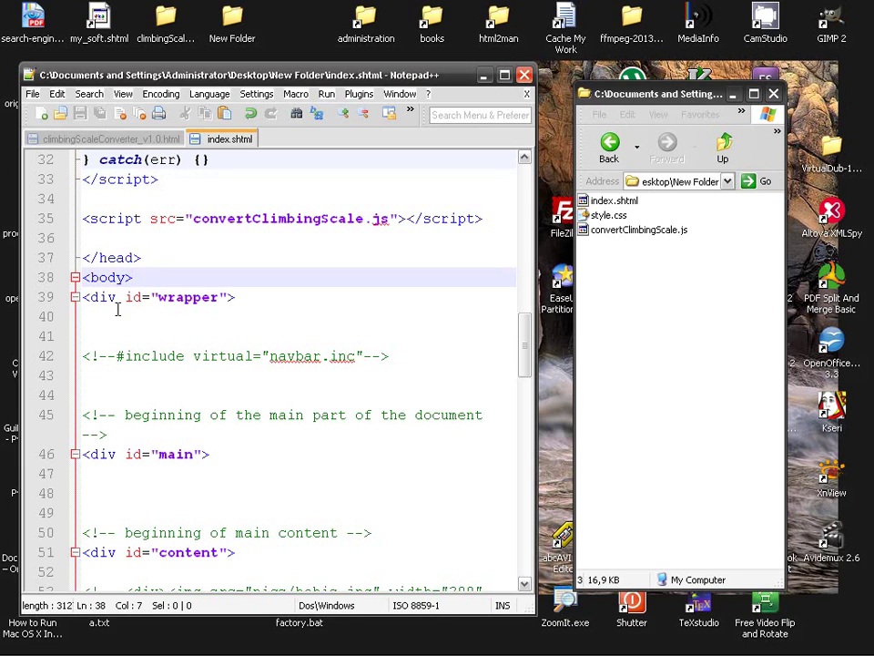
click(108, 316)
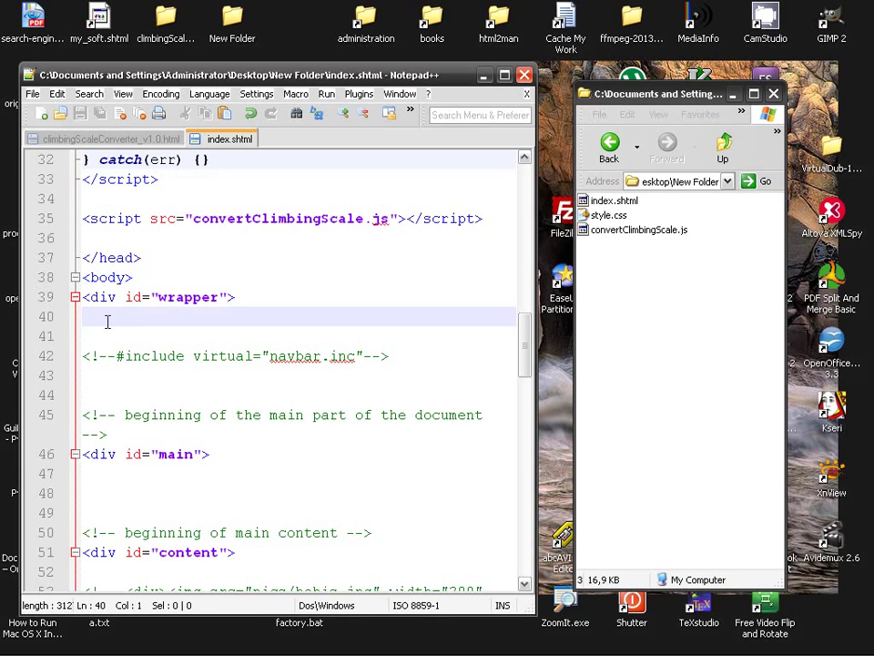
click(103, 328)
key(Return)
key(Up)
key(Up)
key(Up)
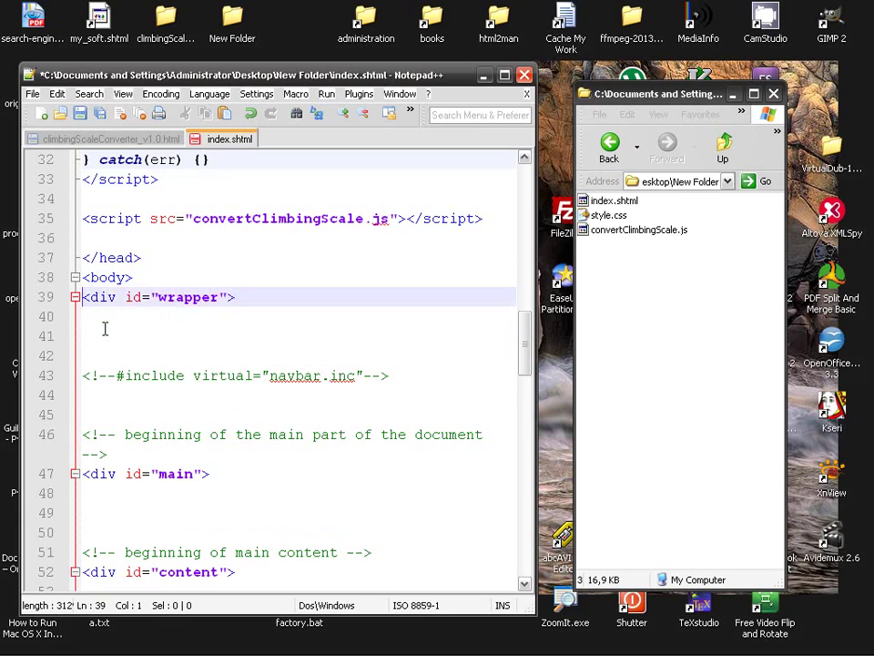
key(Up)
key(Down)
key(Down)
key(Down)
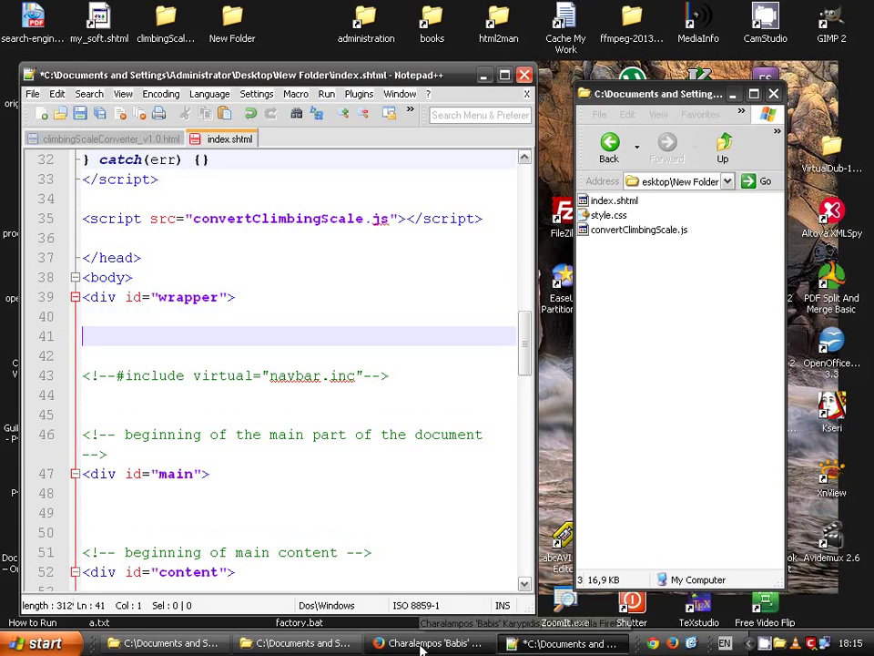
click(420, 645)
drag(23, 308, 490, 307)
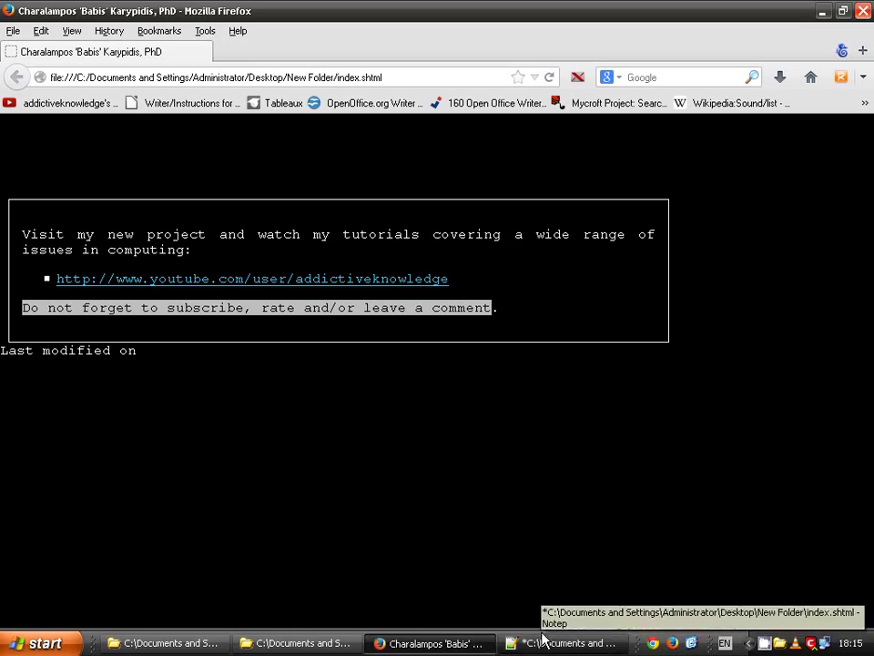
click(569, 643)
Step: Paste the converter form code above the tutorials paragraph and save index.shtml
scroll(296, 439, down, 5)
scroll(296, 437, down, 3)
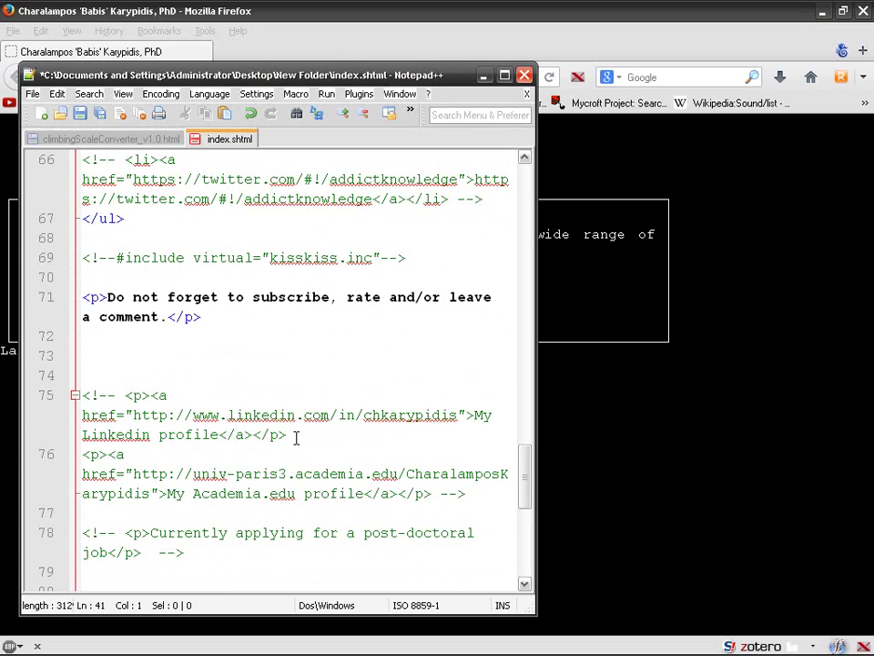
click(110, 356)
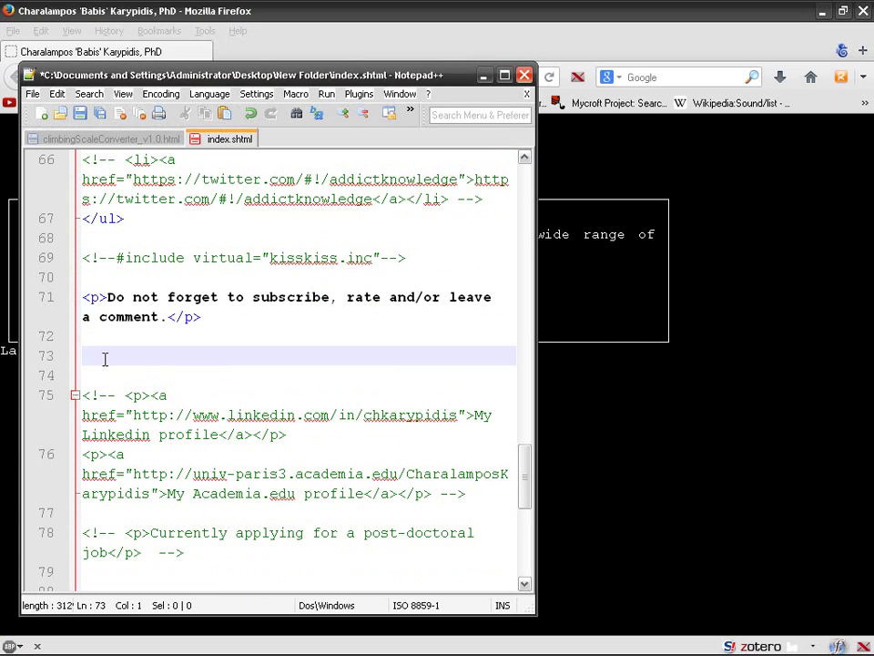
scroll(265, 382, up, 5)
scroll(264, 368, up, 3)
scroll(258, 370, down, 4)
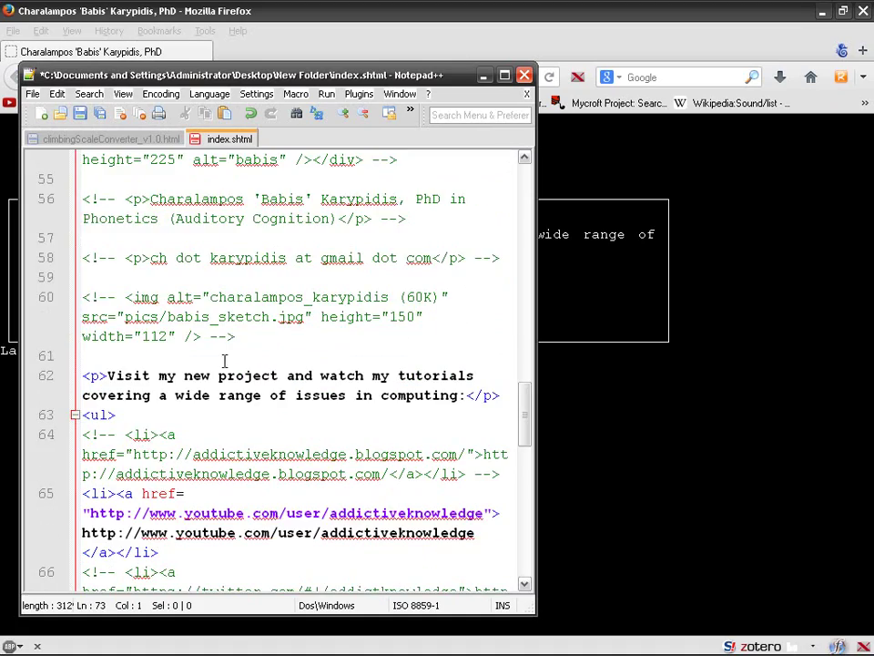
scroll(224, 359, up, 1)
scroll(210, 357, up, 5)
scroll(205, 360, down, 7)
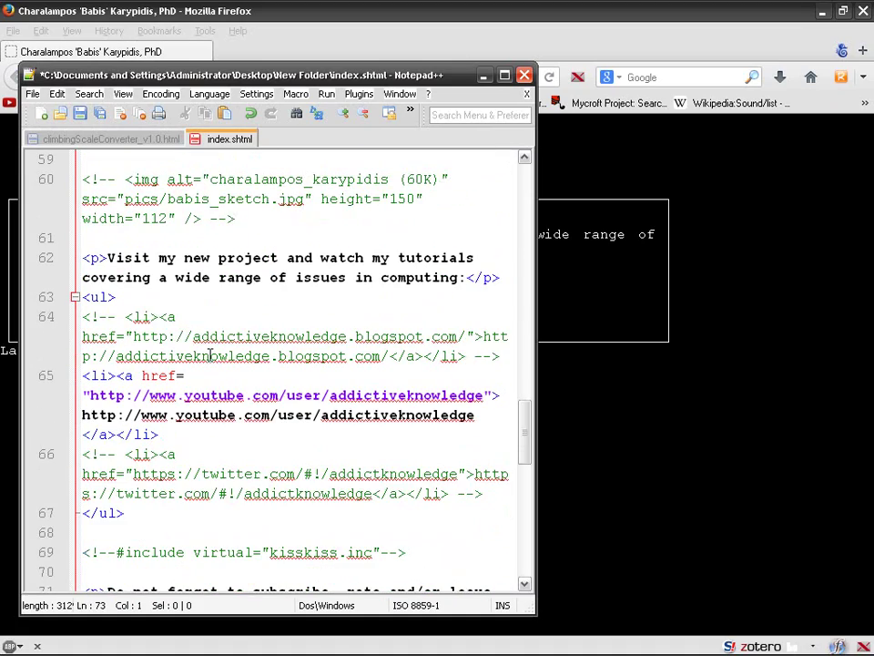
click(155, 244)
key(Return)
key(Return)
key(Return)
key(Up)
key(Up)
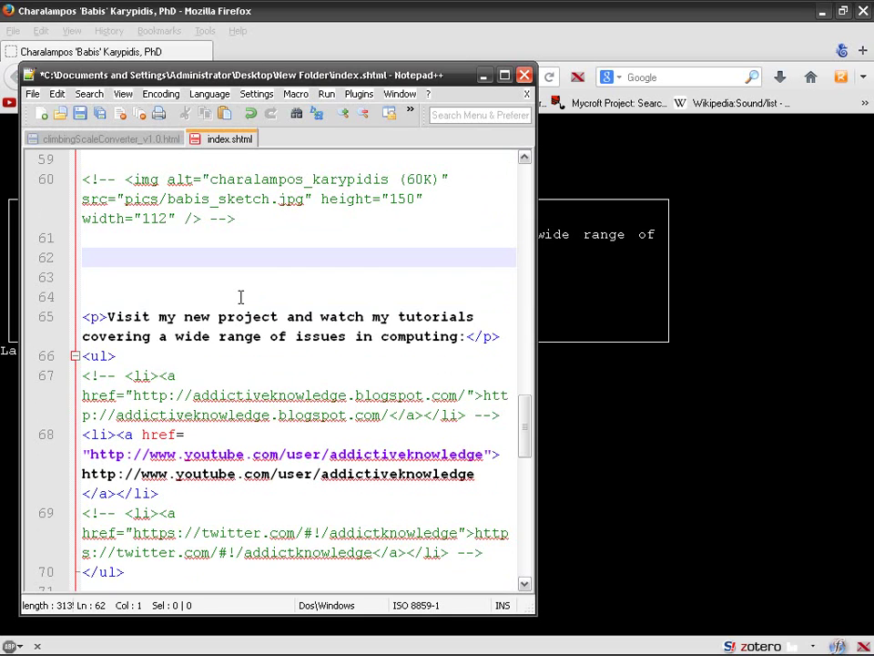
key(ctrl+v)
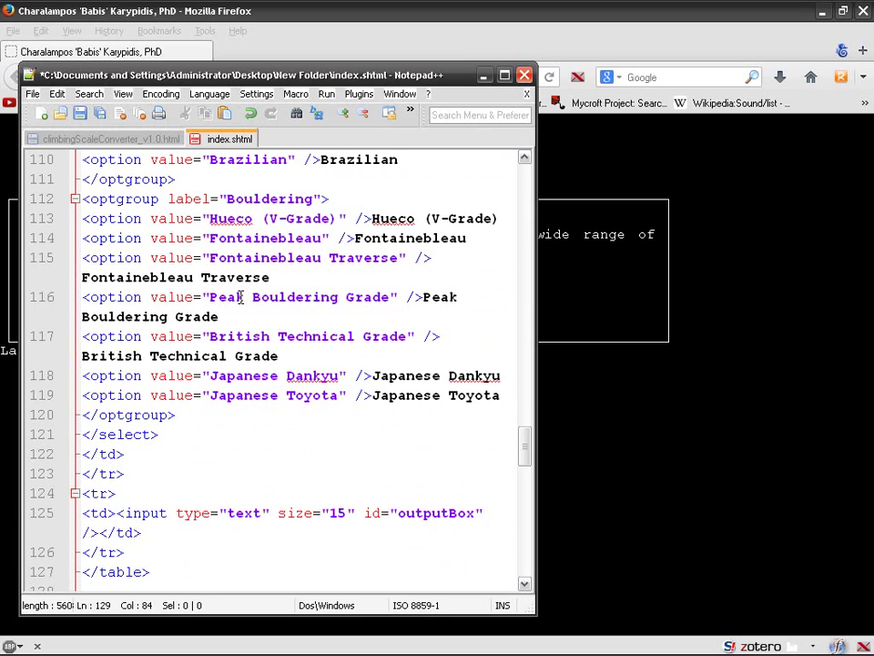
key(ctrl+s)
Step: Reload the page and convert French 7a to Yosemite (YDS), giving 5.11d
click(596, 380)
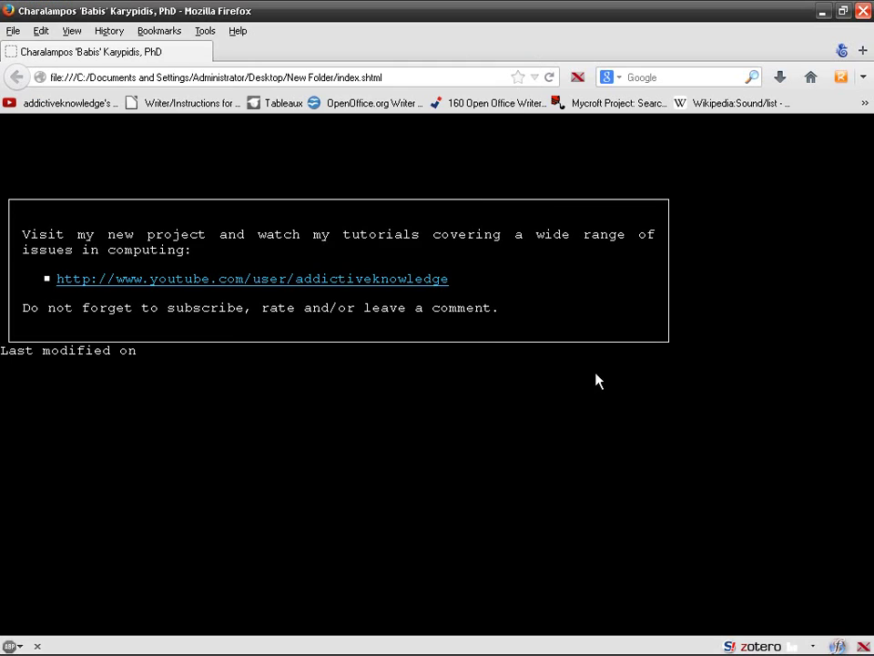
click(550, 78)
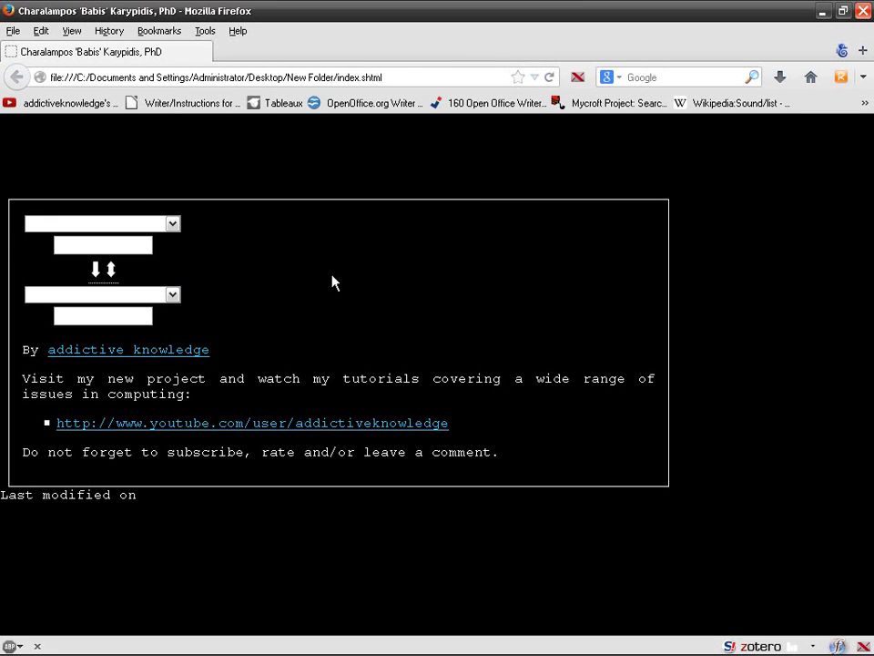
click(159, 225)
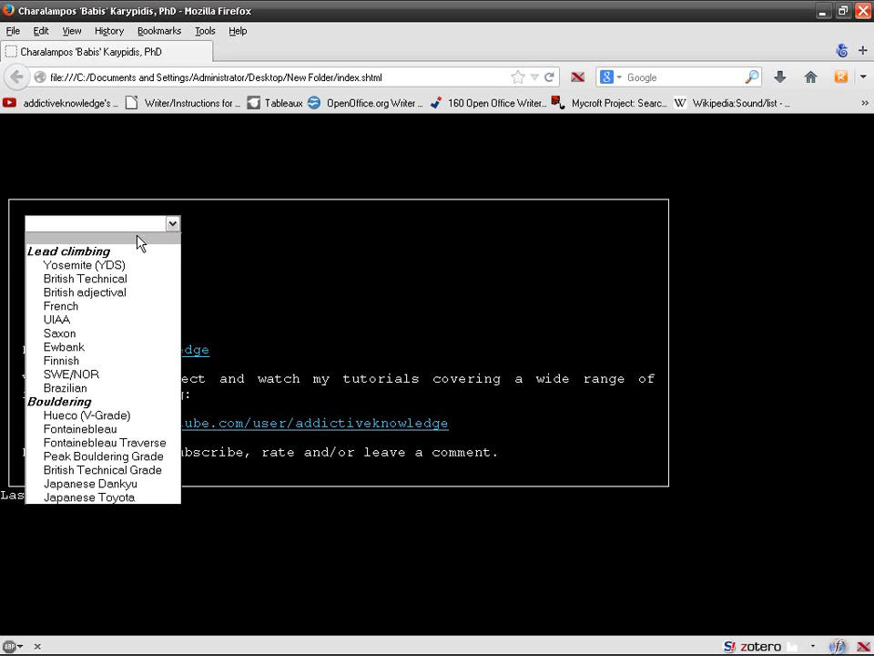
click(127, 306)
click(109, 244)
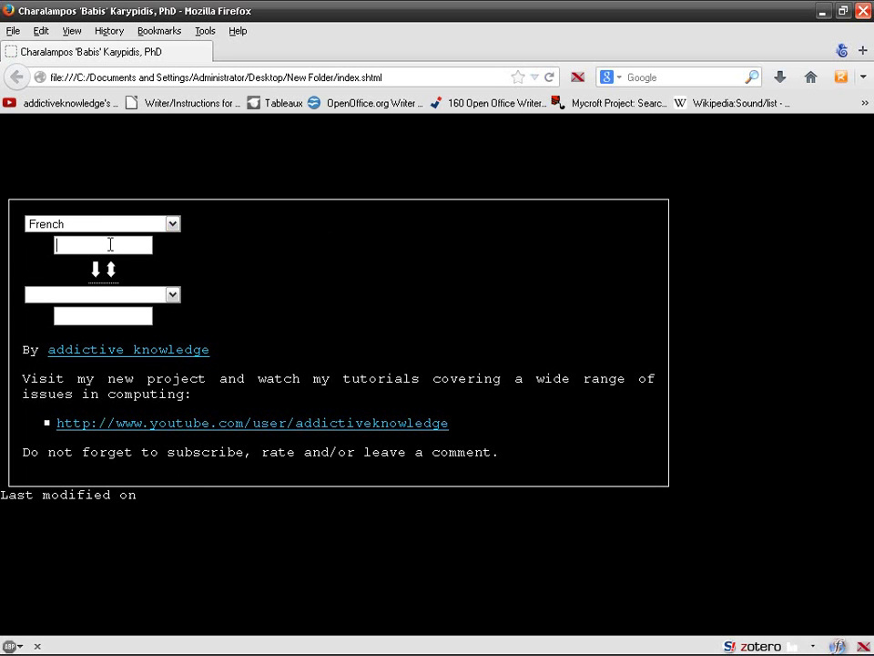
text(7a)
key(Tab)
key(y)
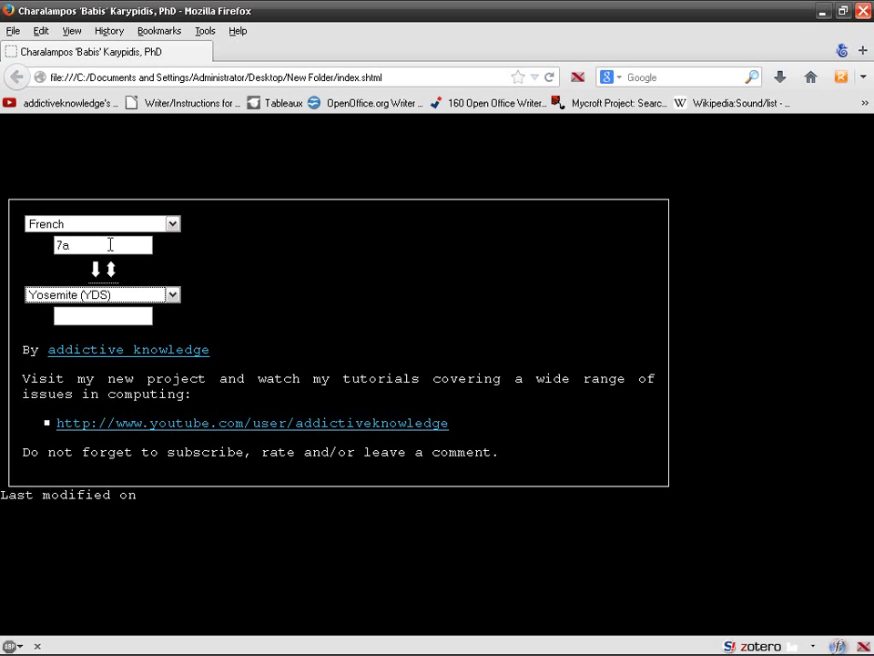
key(Tab)
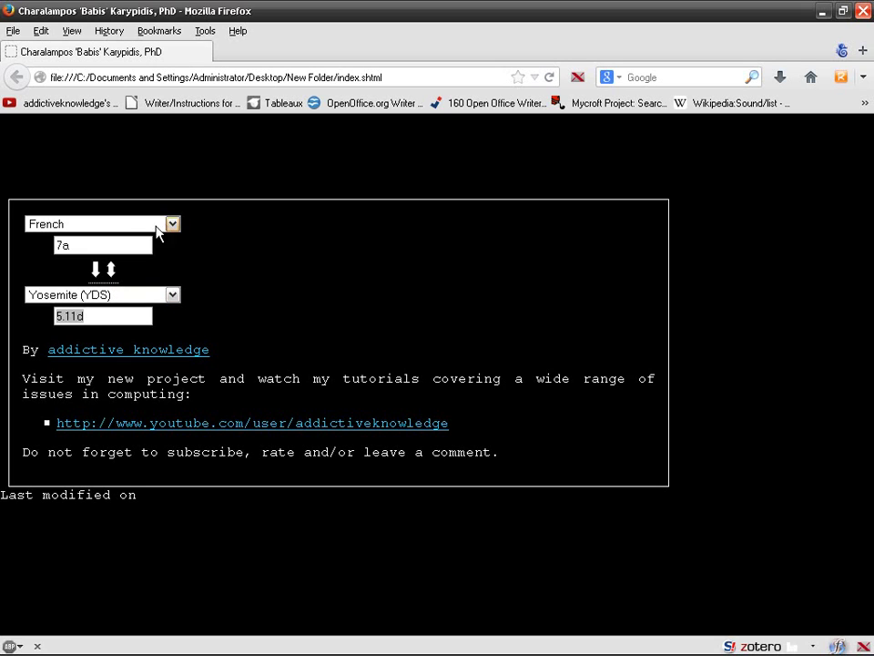
Step: Swap the scales and convert Yosemite 5.11a, giving French 6c
click(110, 269)
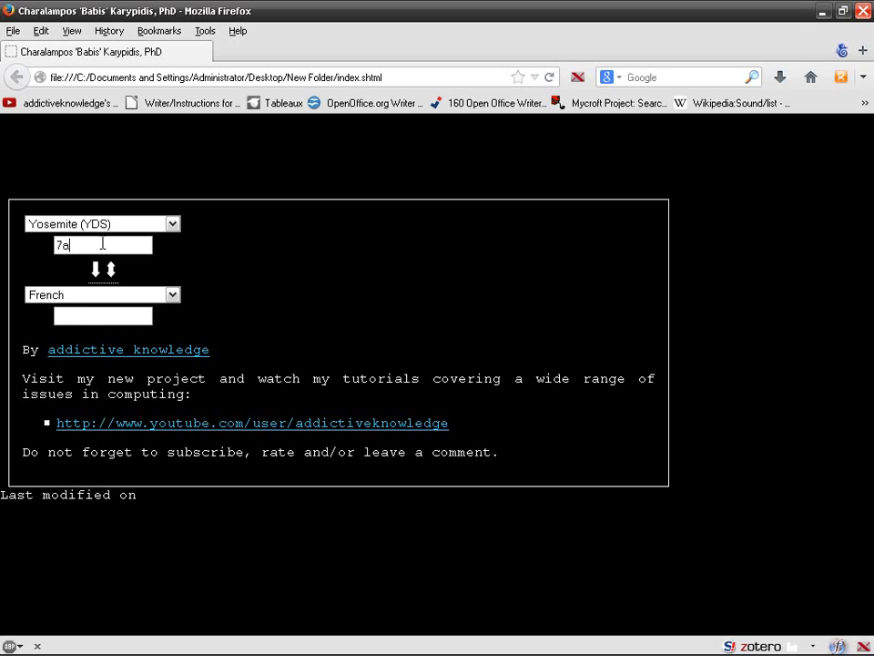
double_click(102, 243)
text(5.11)
text(a)
Step: Reopen index.shtml's address in a new Firefox tab, close the old tab, and focus the grade field
click(204, 76)
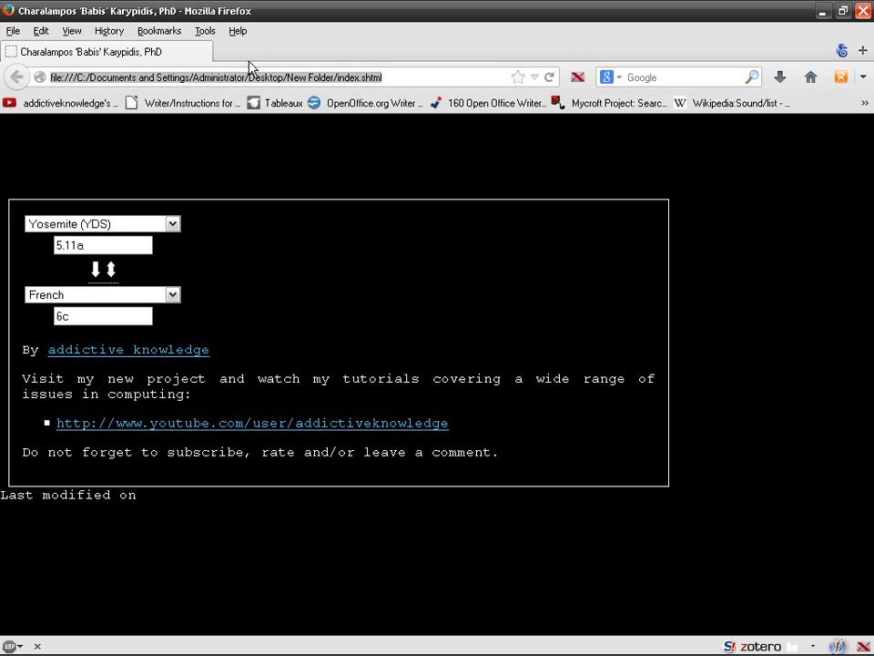
key(ctrl+c)
key(ctrl+t)
key(ctrl+v)
key(Return)
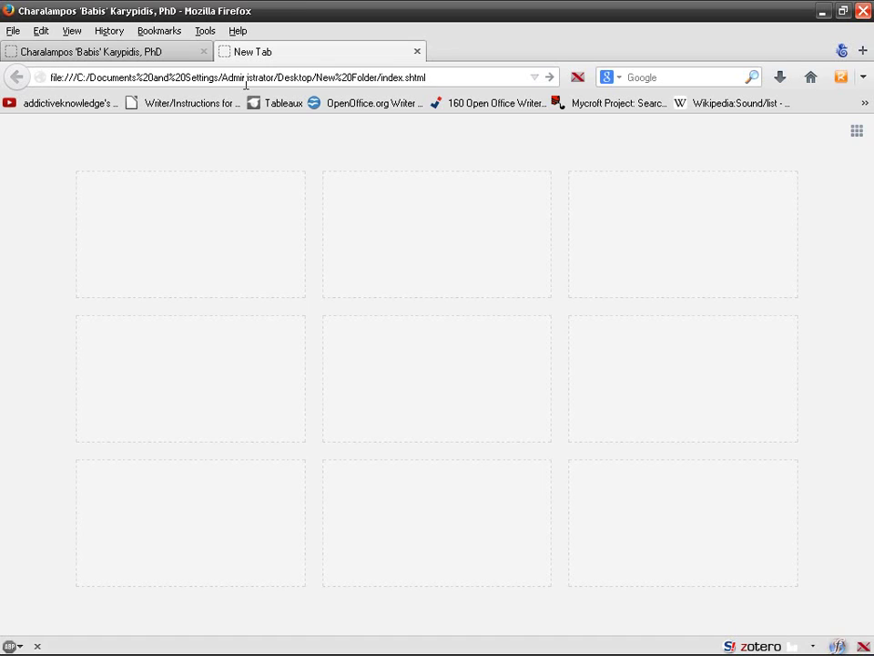
click(204, 51)
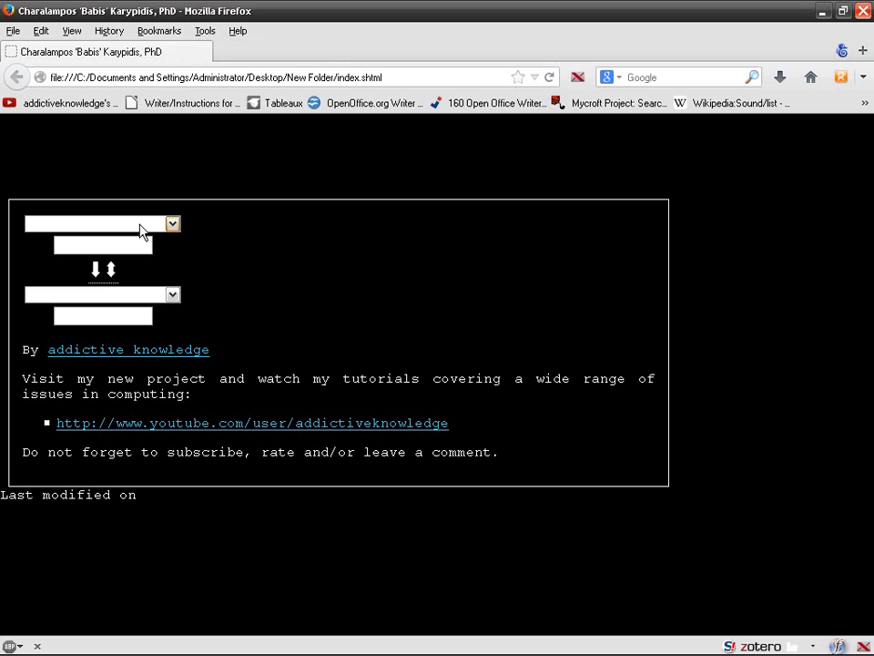
click(113, 244)
Step: Select the <body onload="focusOnInput()"> tag in climbingScaleConverter_v1.0.html for copying
click(822, 12)
click(384, 296)
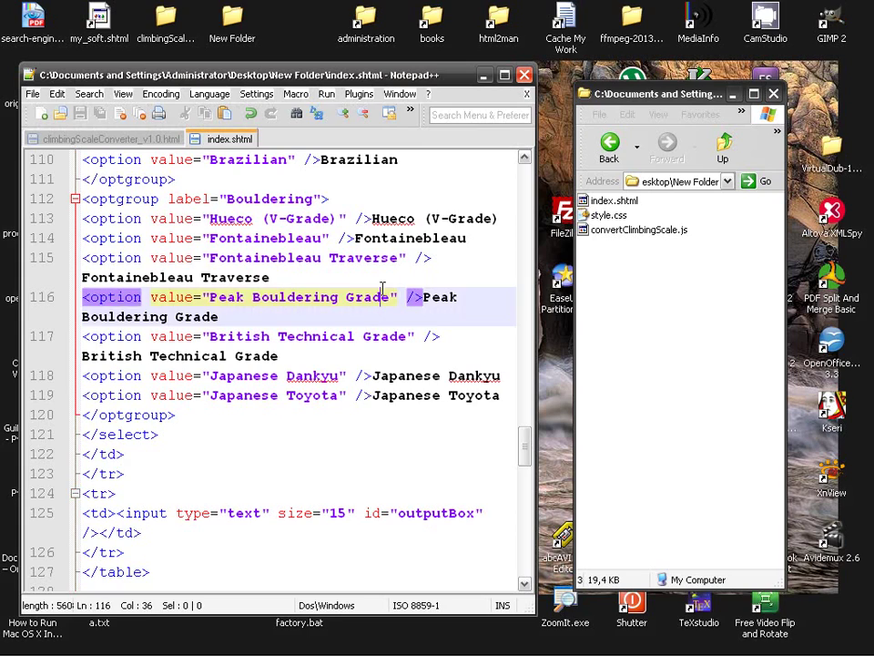
scroll(382, 291, up, 2)
scroll(382, 290, up, 4)
scroll(382, 290, up, 3)
scroll(380, 289, up, 3)
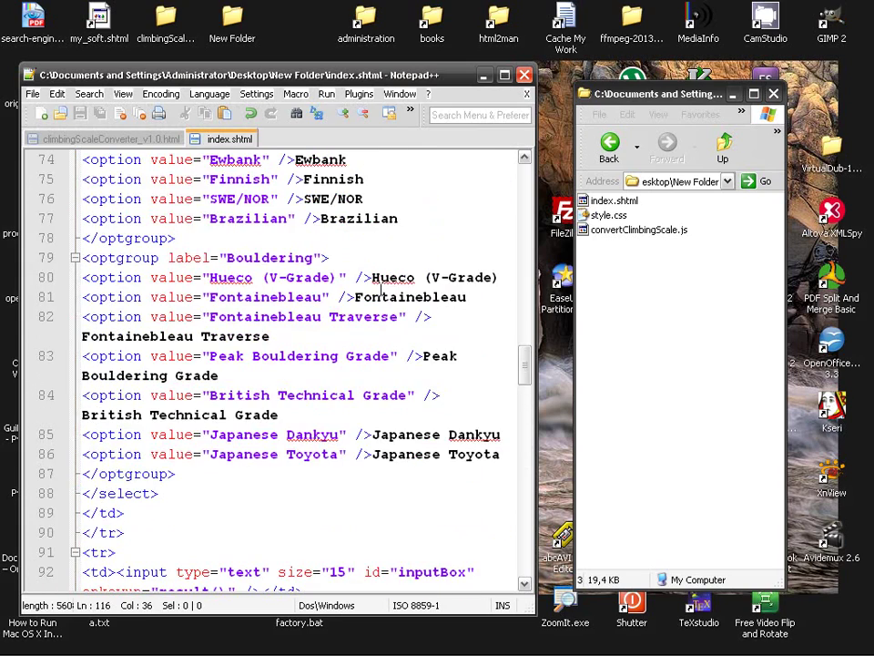
click(87, 137)
scroll(264, 356, up, 11)
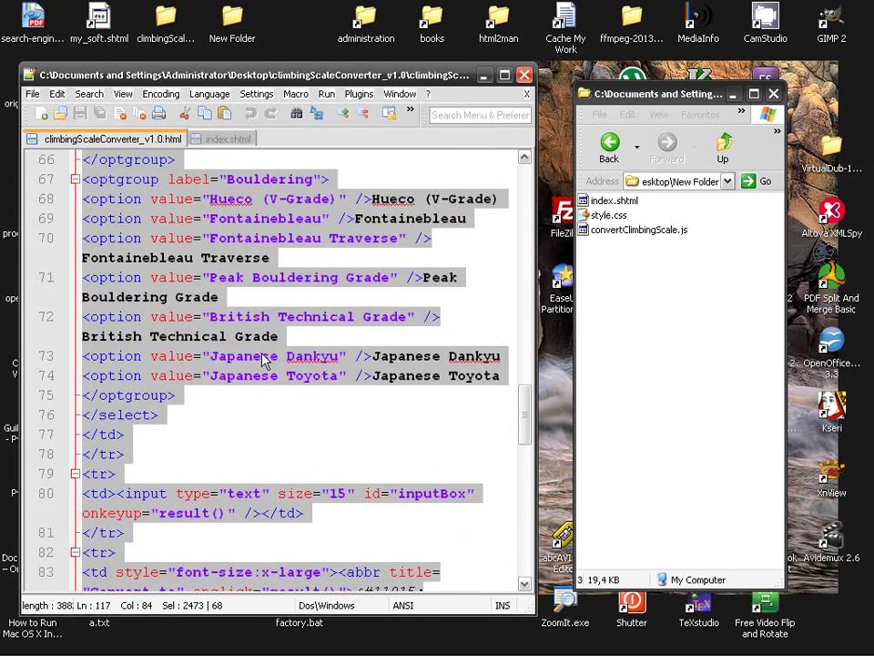
scroll(264, 355, up, 6)
scroll(261, 353, up, 4)
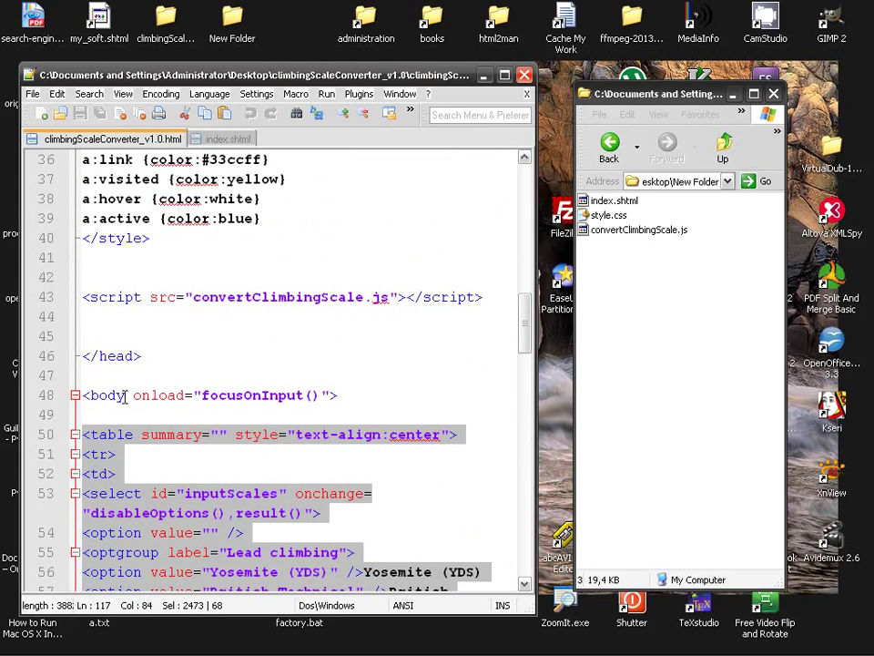
mouse_move(82, 394)
mouse_down()
mouse_move(328, 394)
mouse_move(52, 401)
mouse_up()
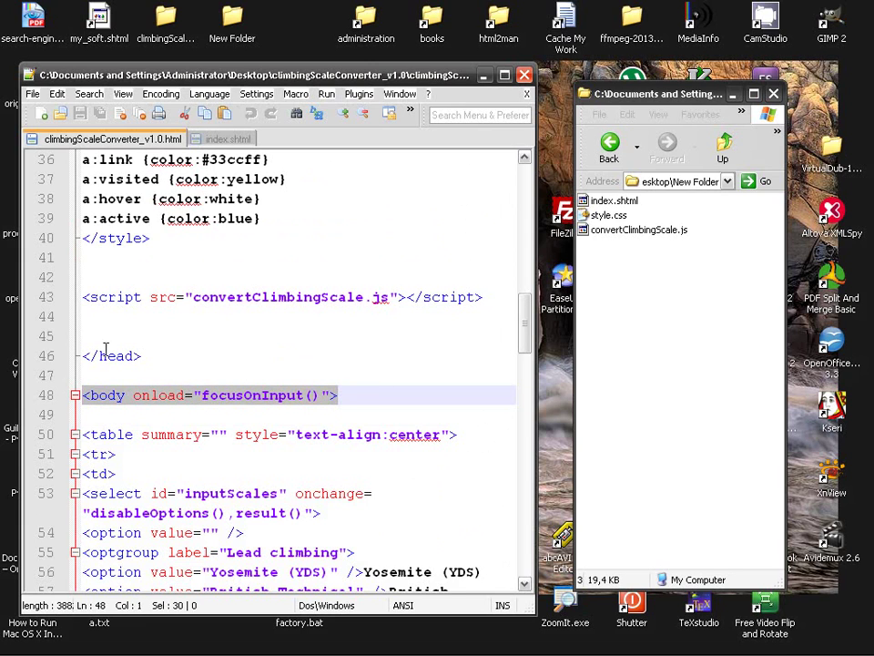
Step: Replace the plain <body> on line 38 of index.shtml with the onload tag and save
click(227, 140)
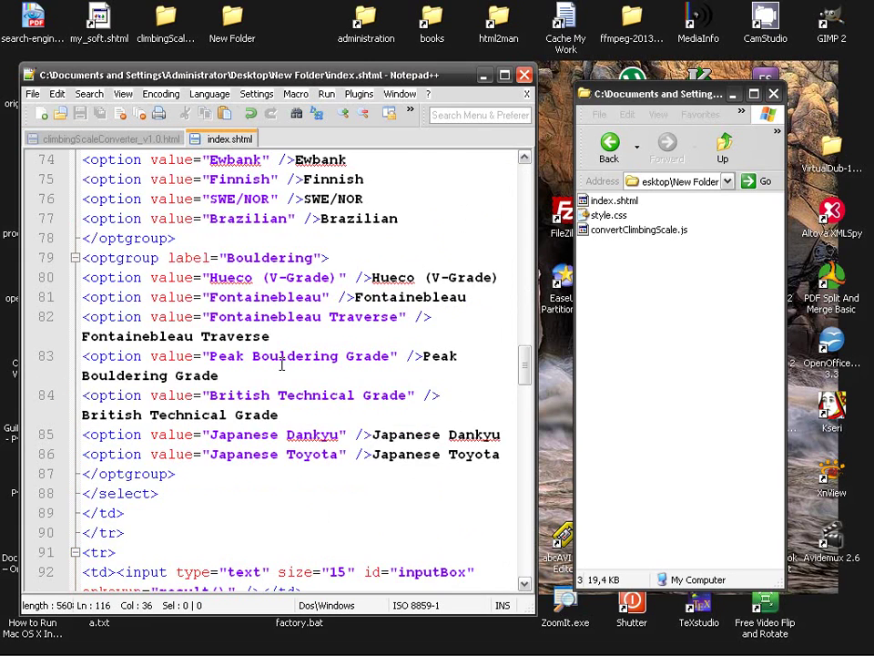
scroll(281, 363, up, 8)
scroll(282, 363, up, 6)
scroll(281, 363, up, 1)
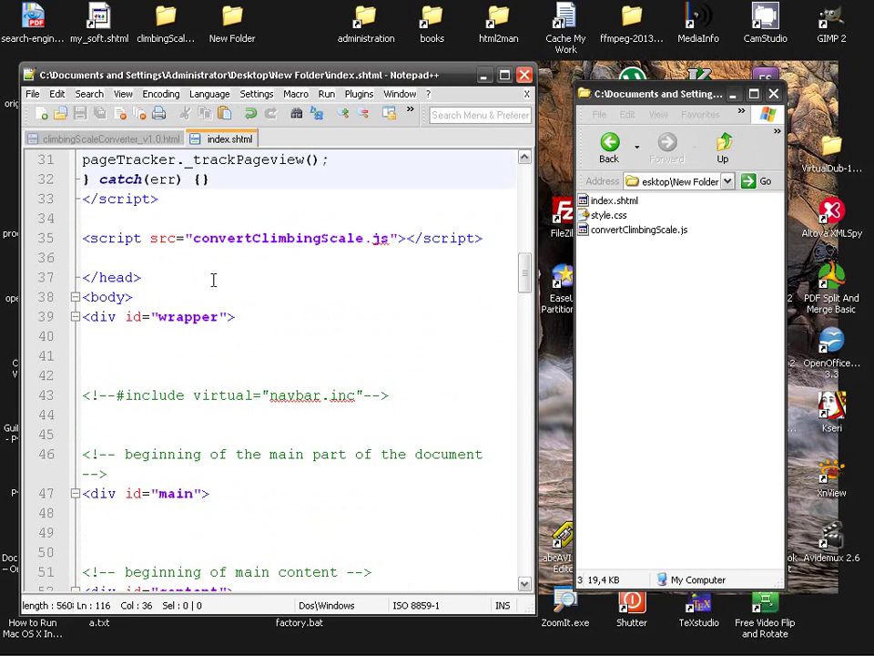
click(68, 297)
key(ctrl+v)
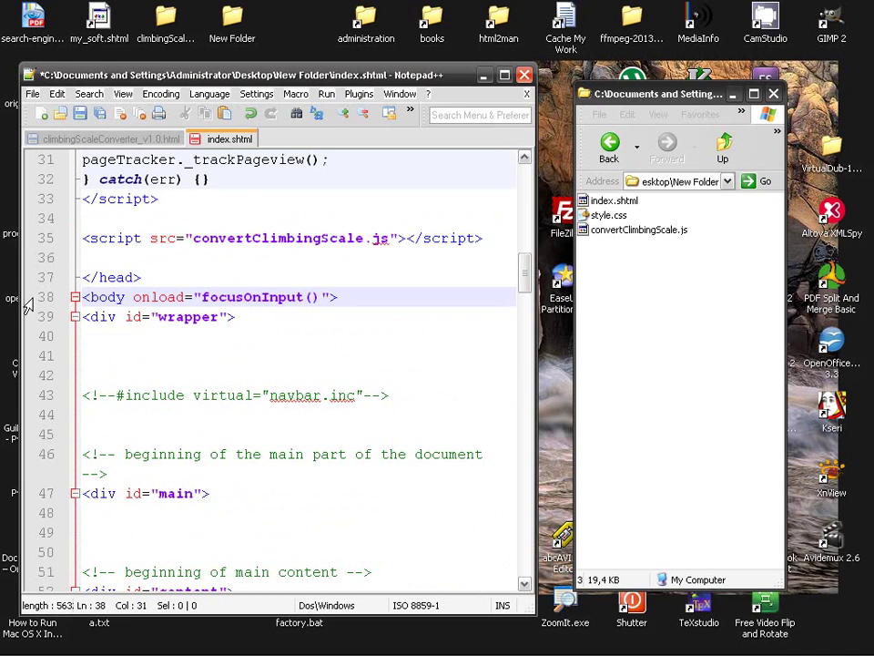
key(ctrl+s)
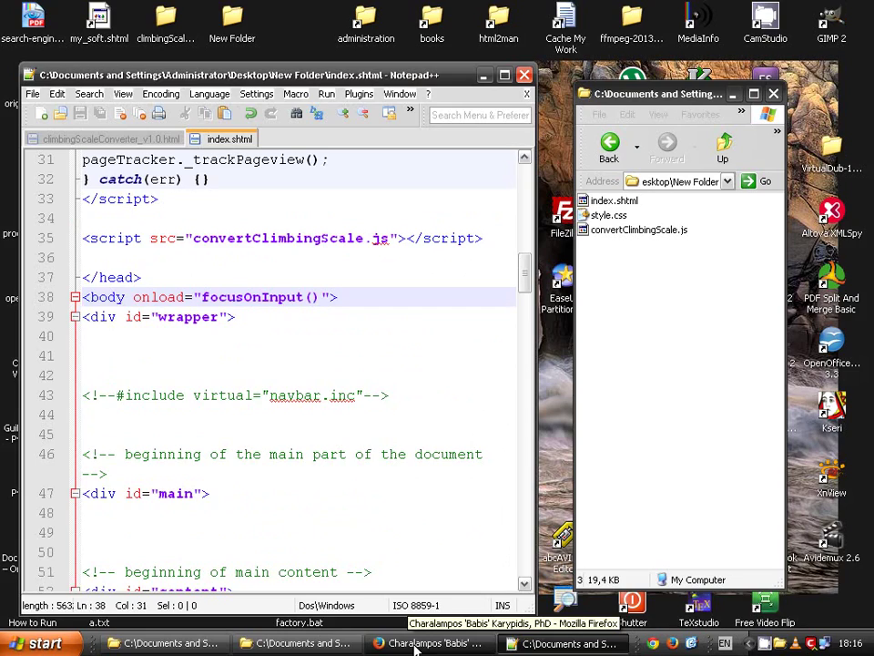
Step: Reload index.shtml in a new Firefox tab using the copied page address
click(435, 642)
key(ctrl+l)
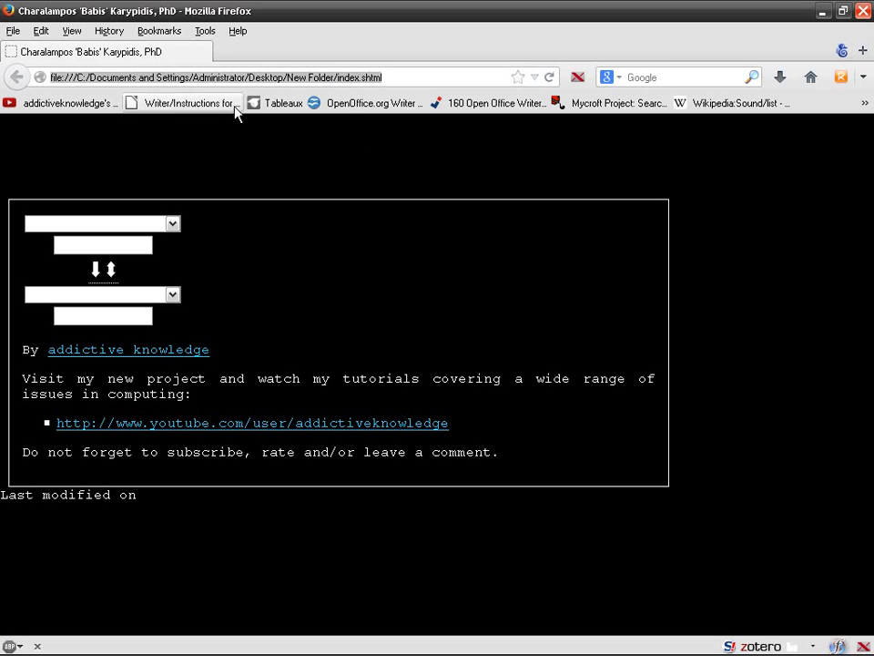
key(ctrl+c)
key(ctrl+t)
key(ctrl+v)
key(Return)
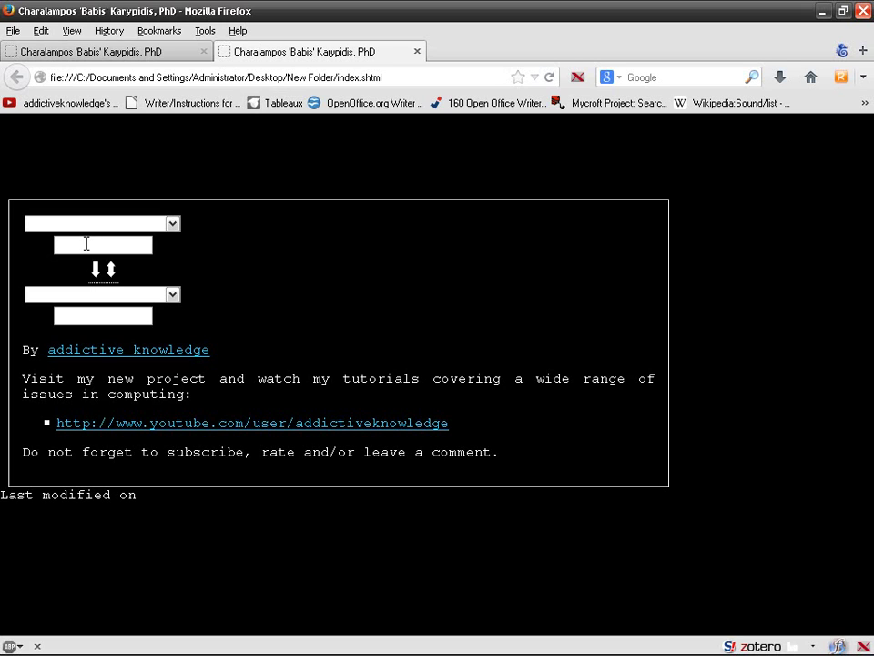
Step: Enter grade 7a, with French as source and Yosemite (YDS) as target, giving 5.11d
text(7a)
key(shift+Tab)
key(Down)
key(Down)
key(Down)
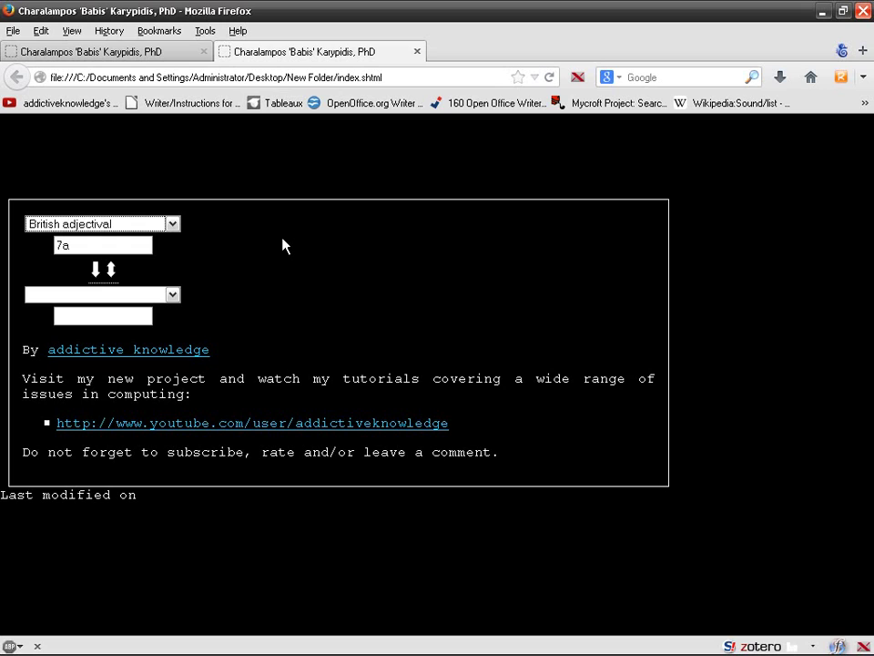
key(Down)
key(Tab)
key(Tab)
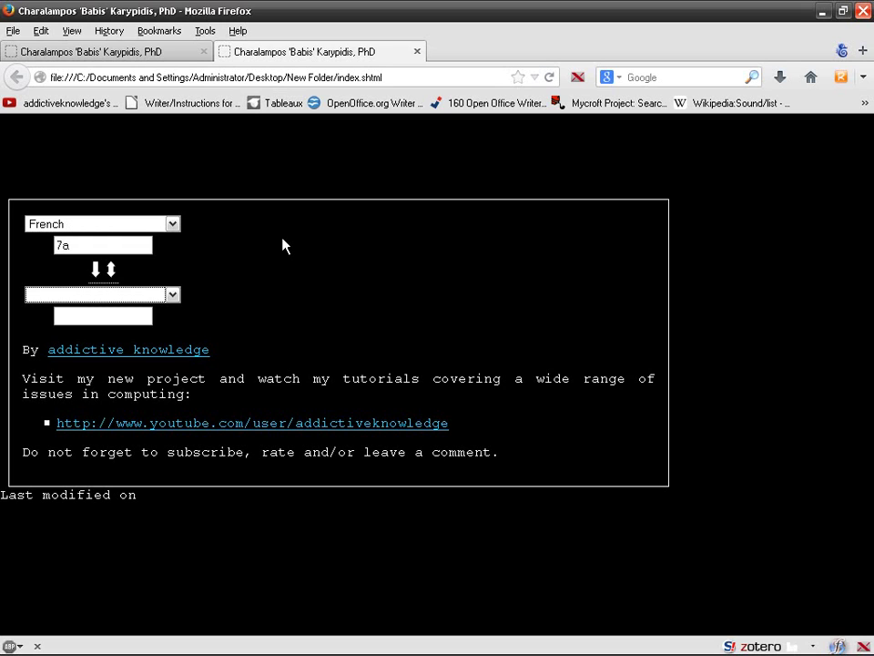
key(Down)
key(Tab)
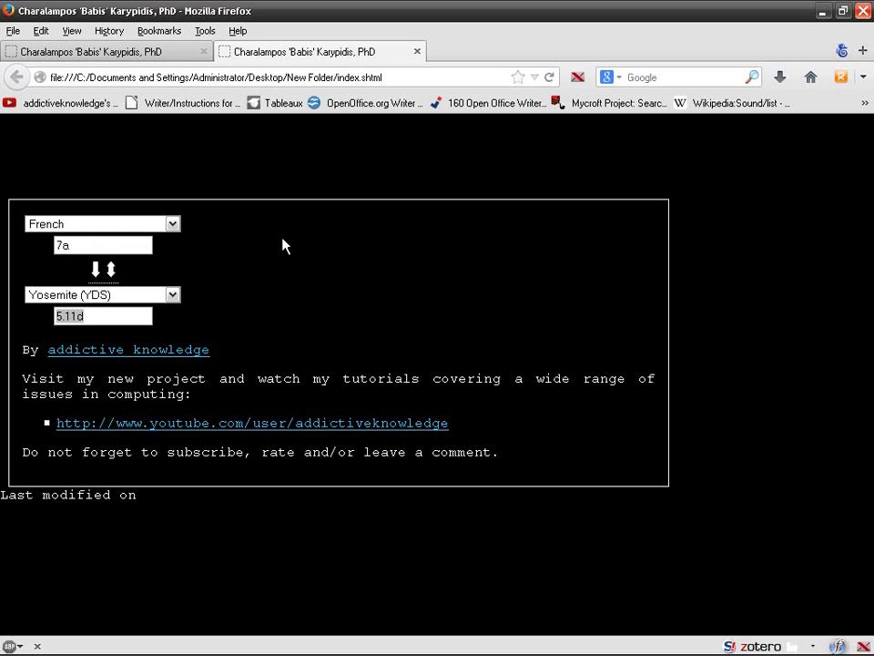